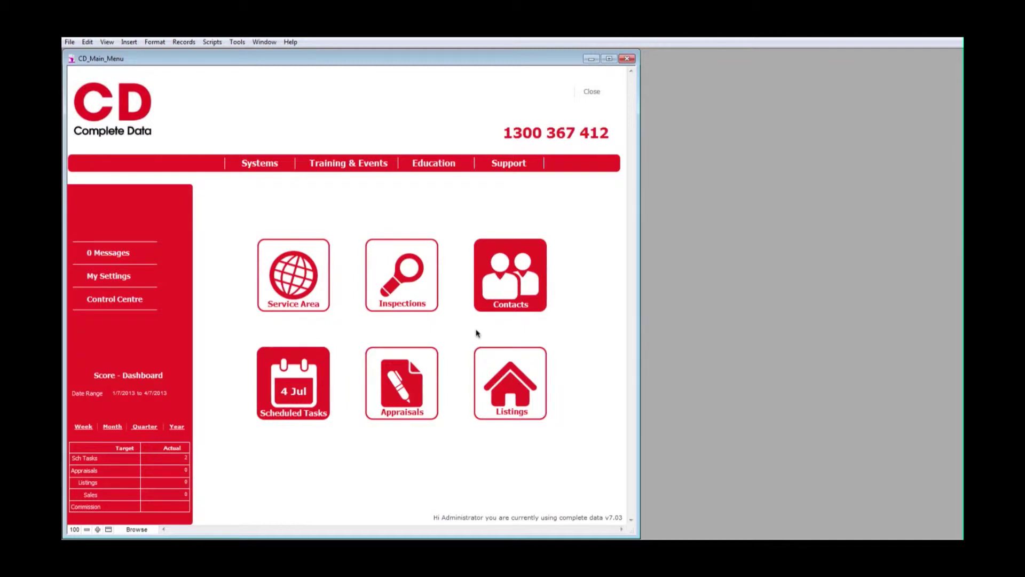
# - Open the Contacts list and launch a Quick Find search of the contacts
pyautogui.click(502, 269)
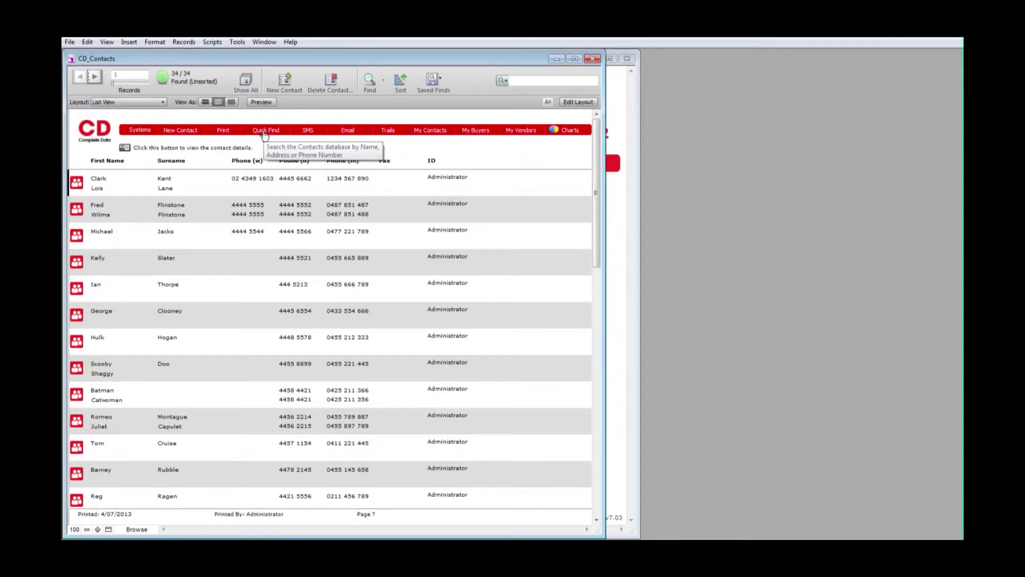
pyautogui.click(264, 133)
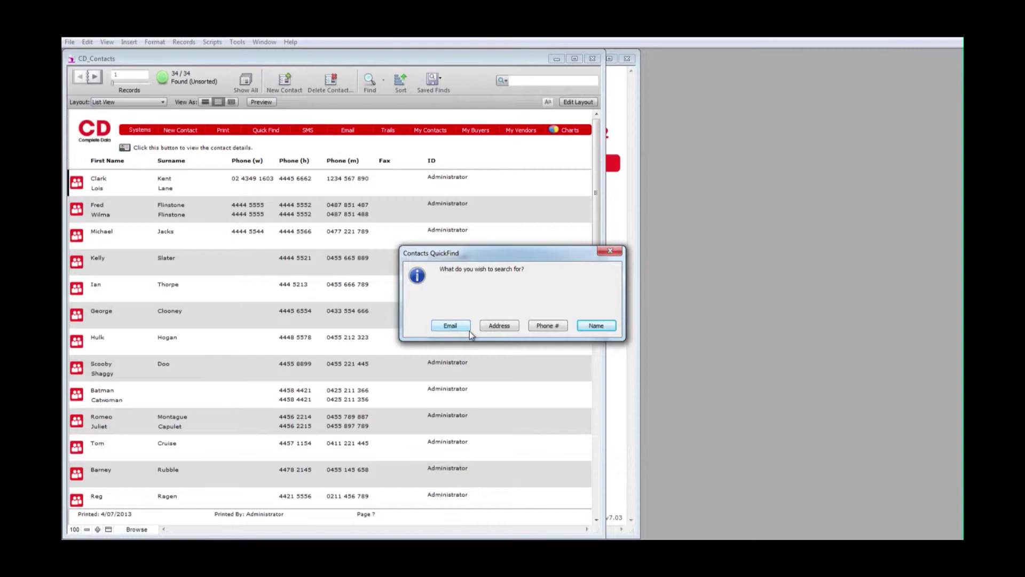
# - Search contacts by the client's name and open the single matching contact's full record
pyautogui.click(594, 325)
pyautogui.write('J')
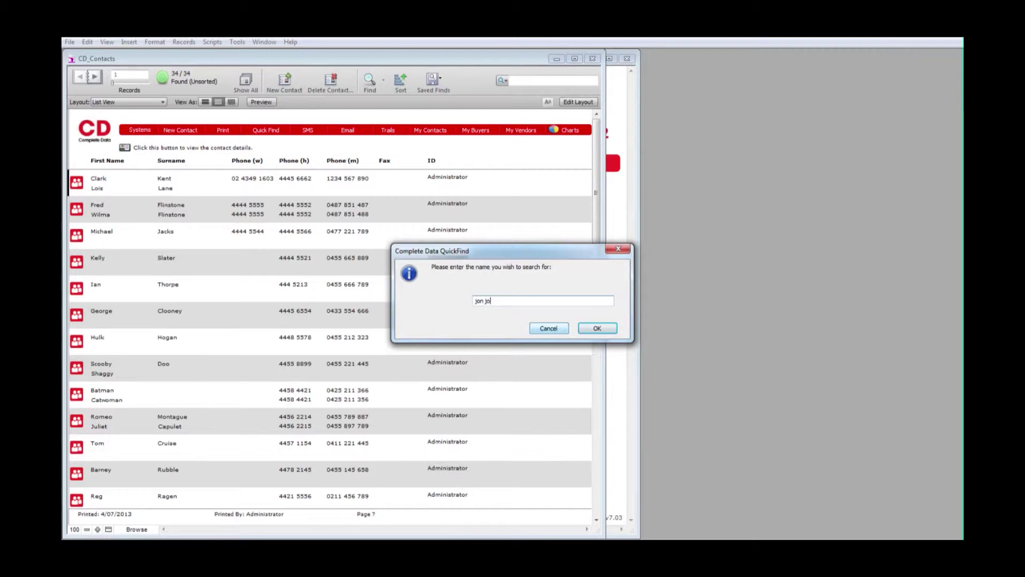
pyautogui.click(593, 332)
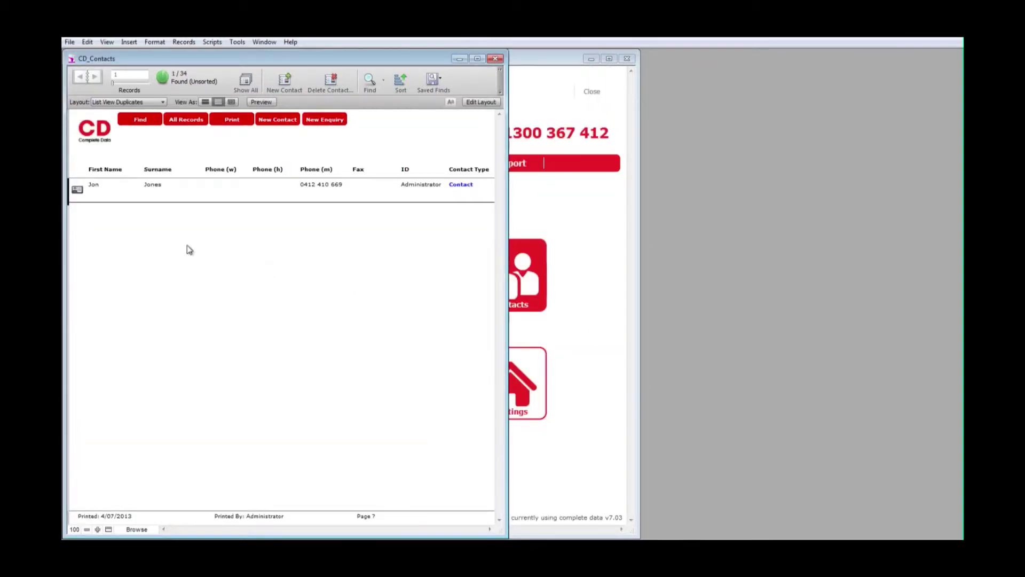
pyautogui.click(77, 191)
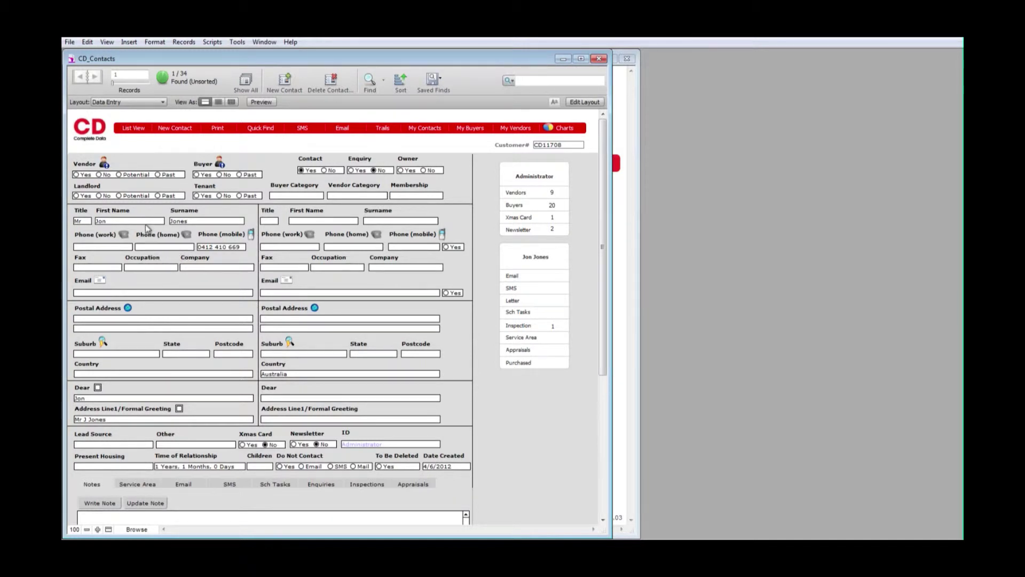
# - Go to the contact's Listings layout and create a new appraisal entry
pyautogui.click(119, 176)
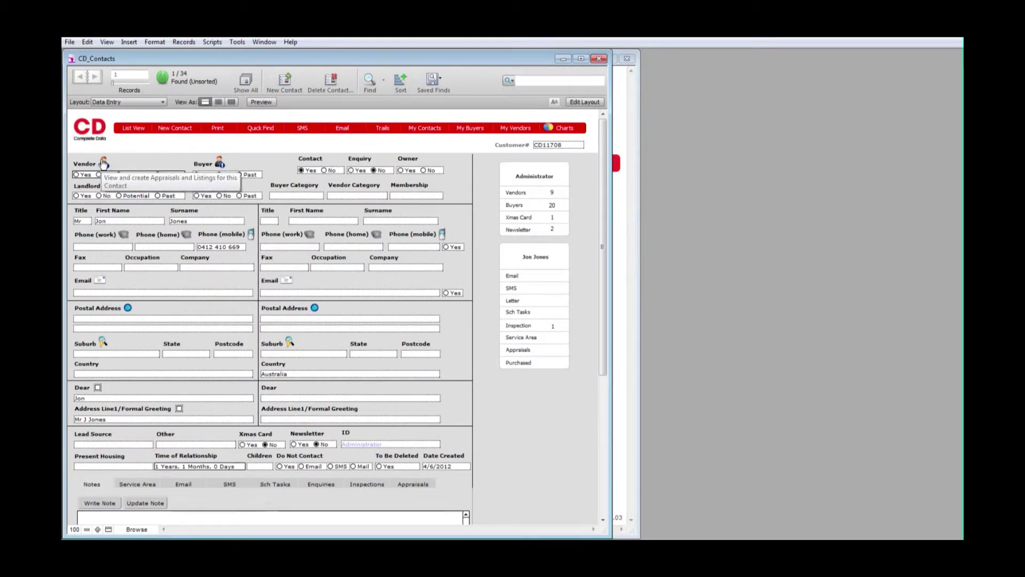
pyautogui.click(103, 163)
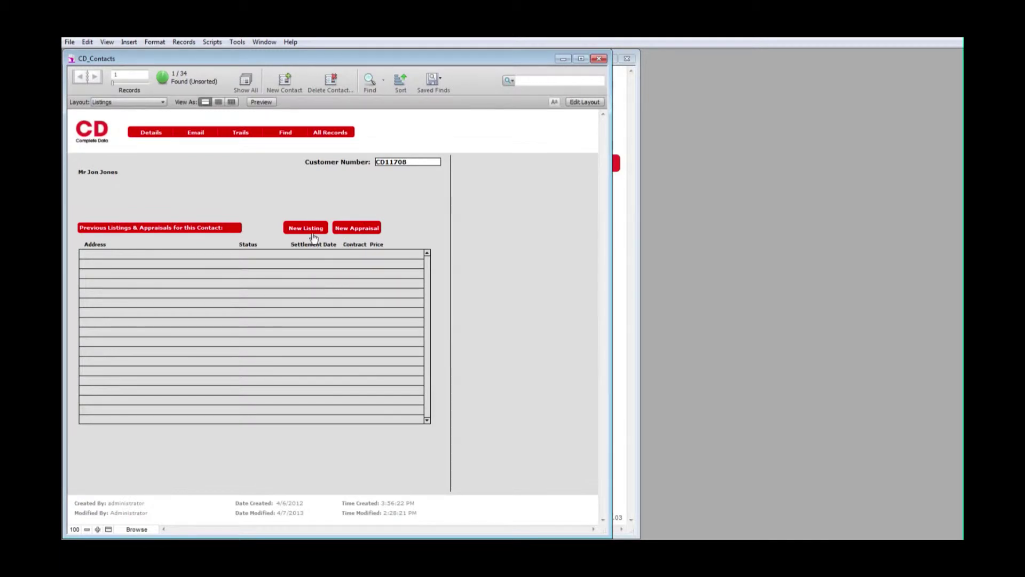
pyautogui.click(357, 231)
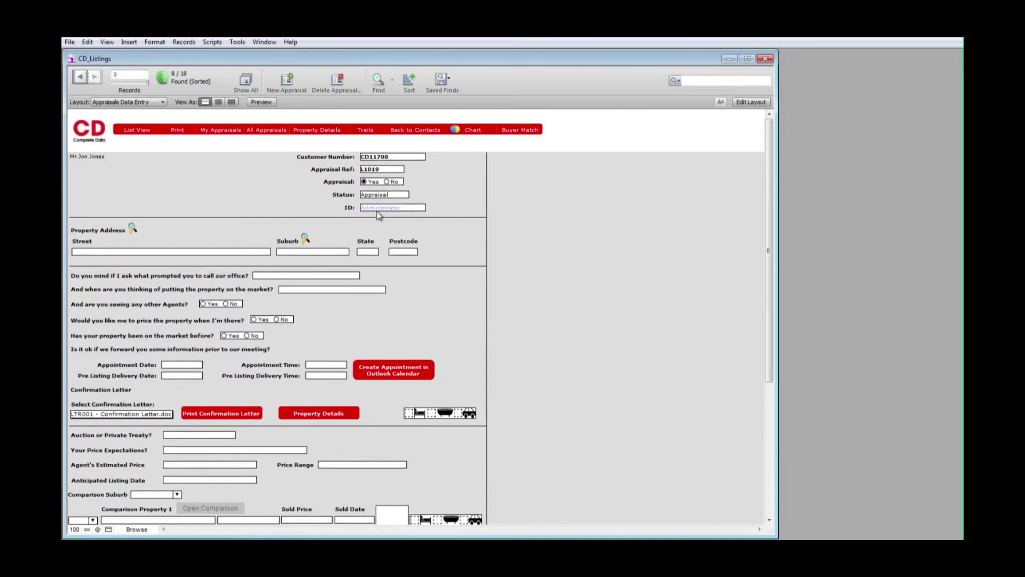
pyautogui.click(382, 207)
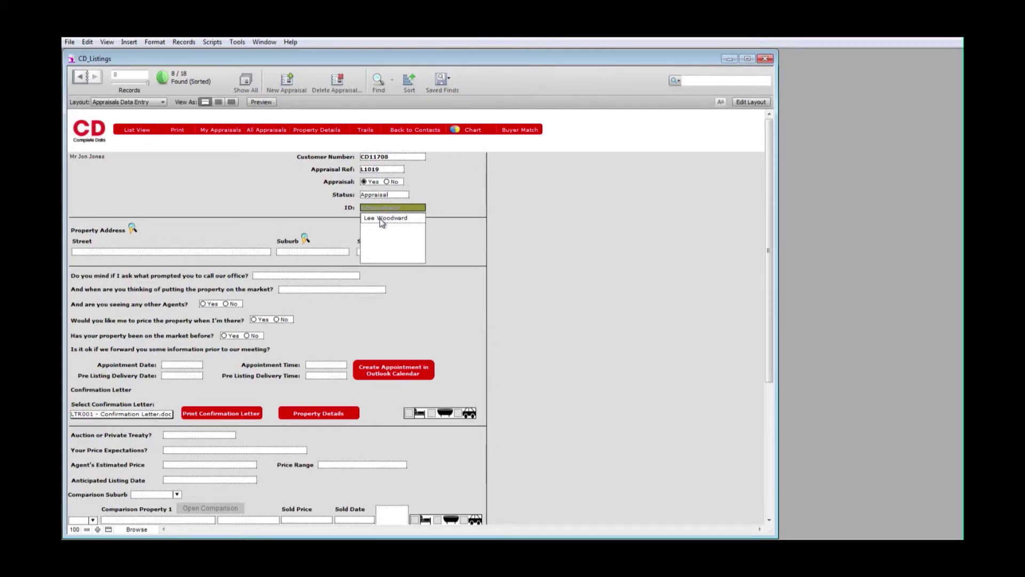
pyautogui.click(382, 219)
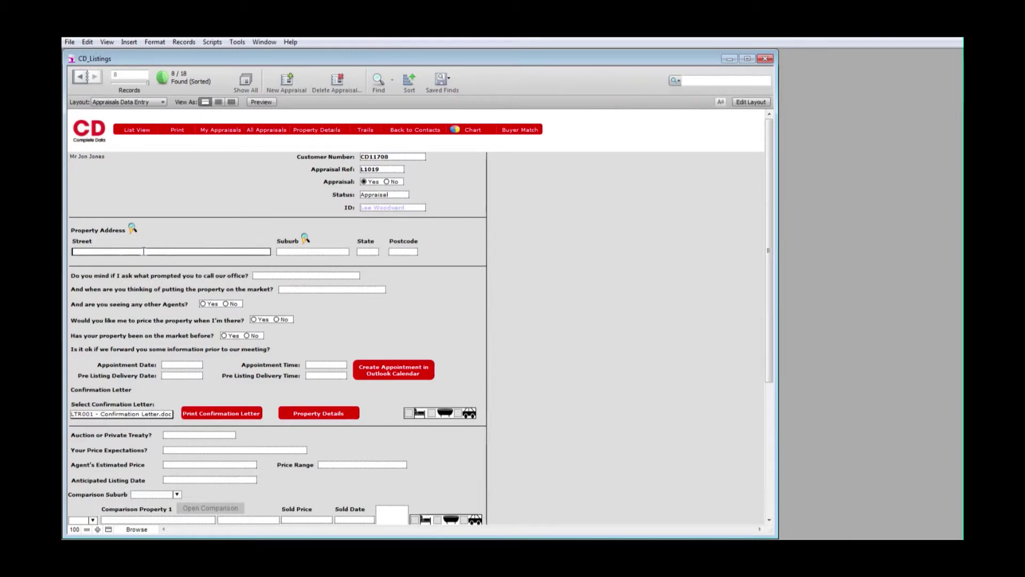
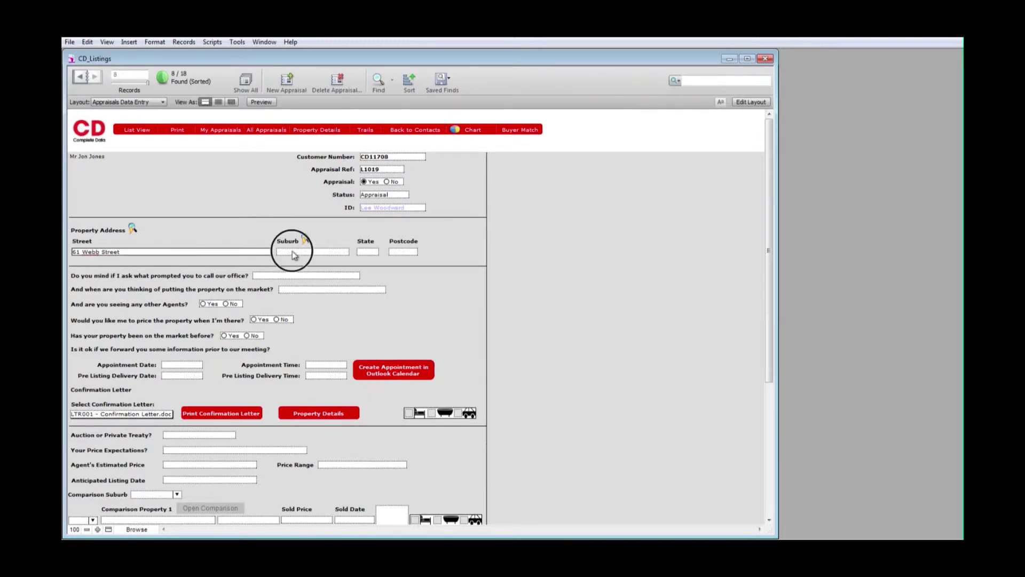
pyautogui.click(292, 251)
pyautogui.press('Escape')
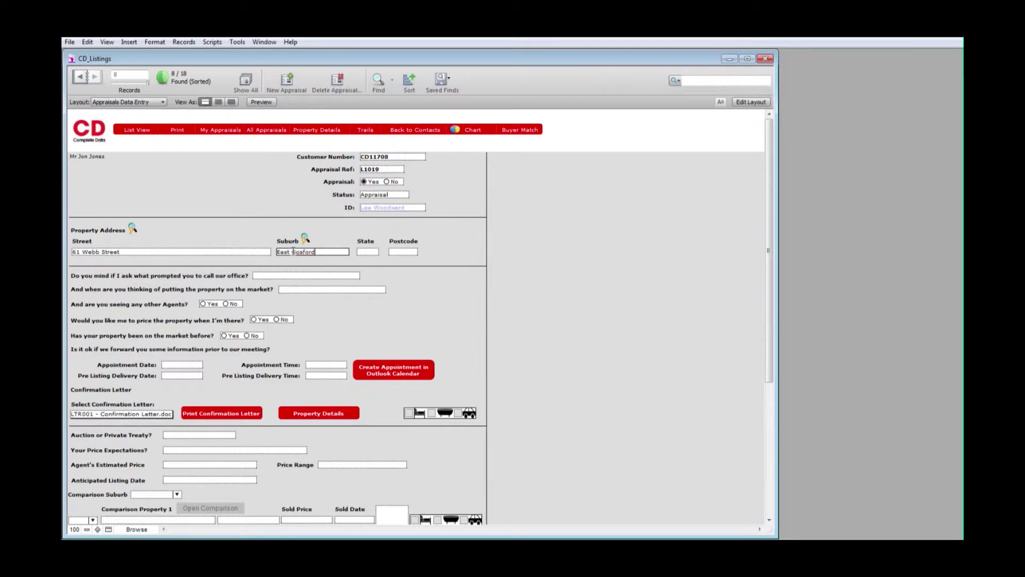
pyautogui.click(322, 231)
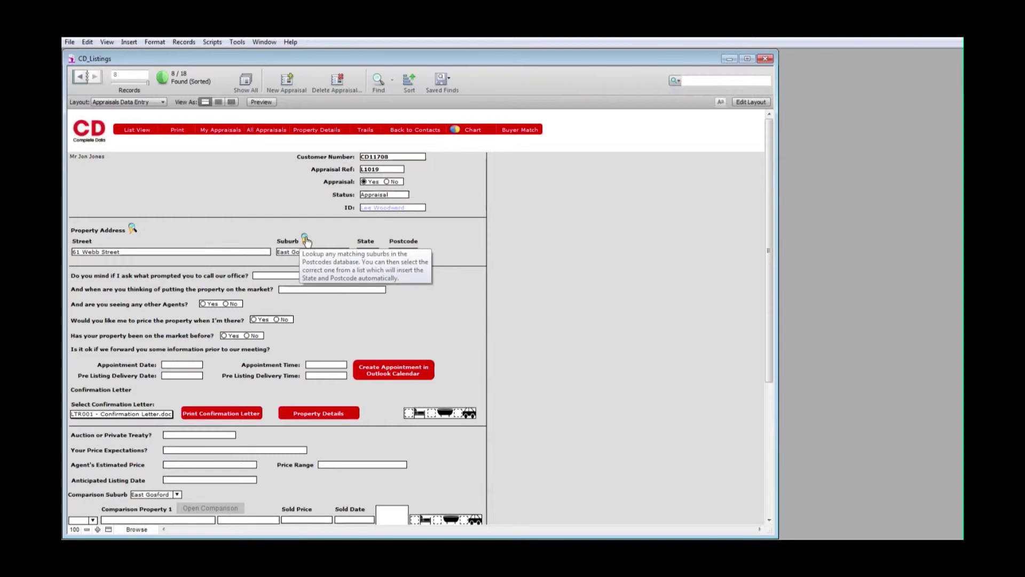
pyautogui.click(306, 239)
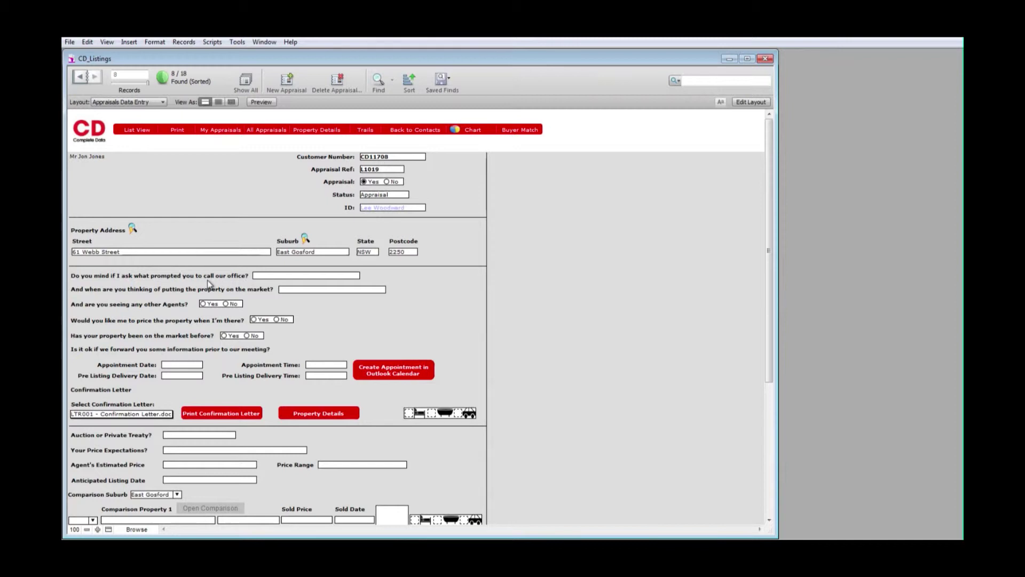
# - Record Internet as the call prompt, Month timeframe, and Yes to other agents, pricing, prior listing
pyautogui.click(265, 275)
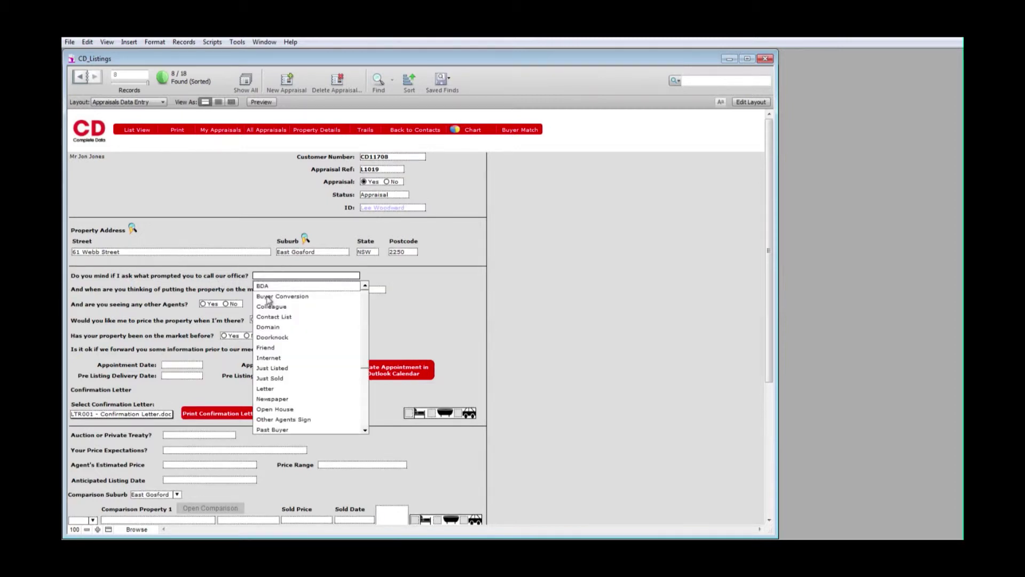
pyautogui.click(267, 358)
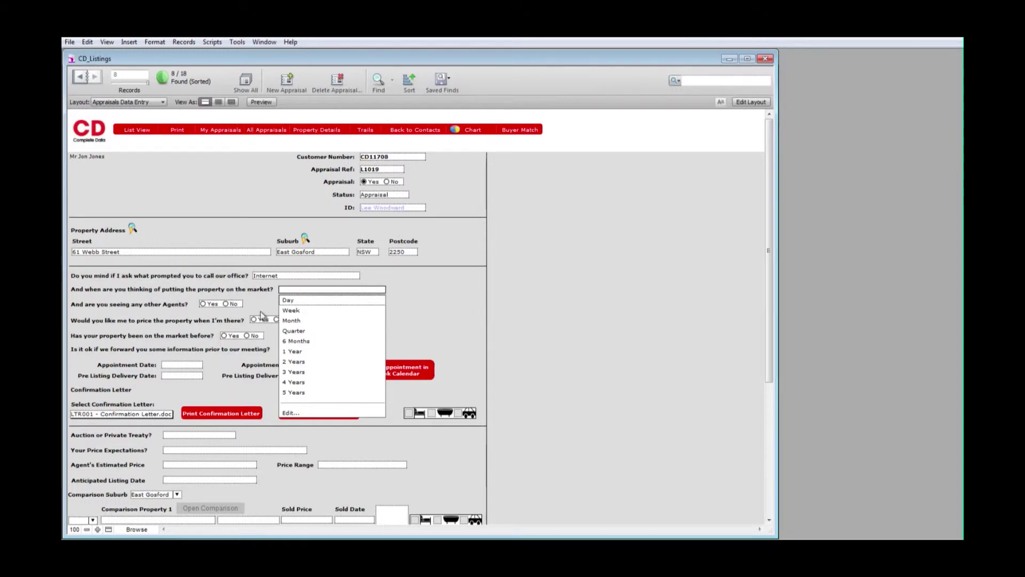
pyautogui.click(291, 321)
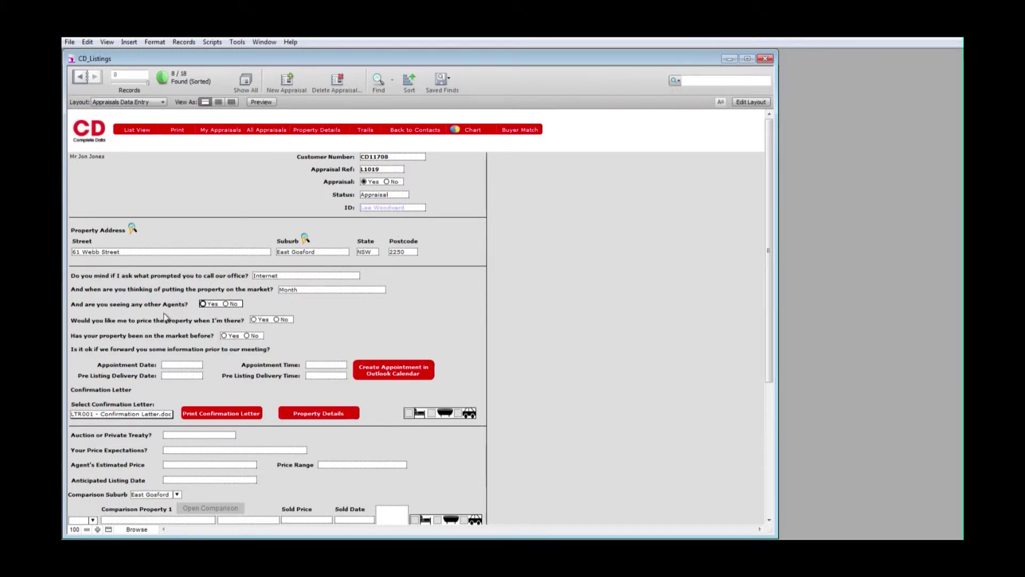
pyautogui.click(202, 304)
pyautogui.click(254, 319)
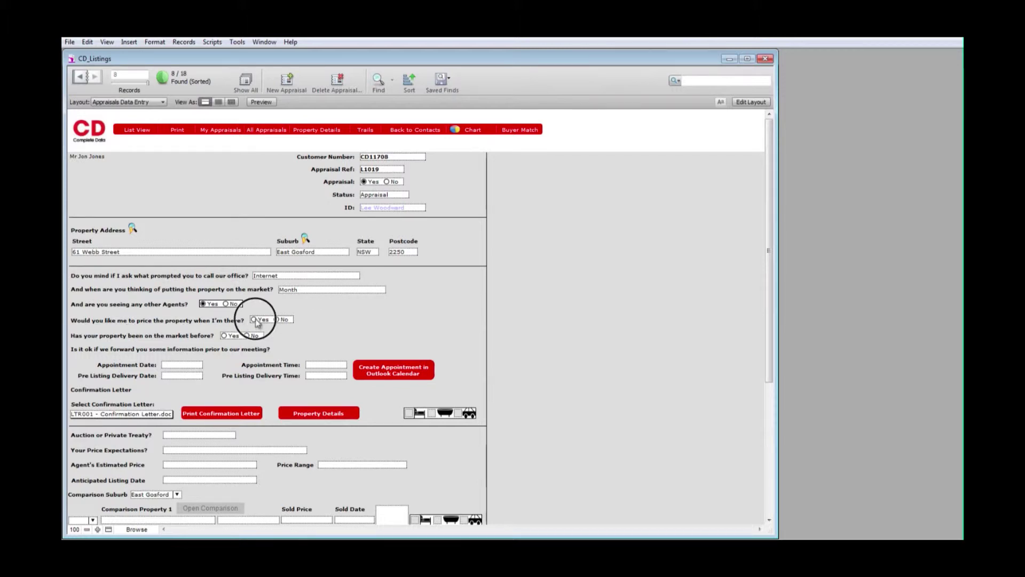
pyautogui.click(224, 335)
pyautogui.click(181, 365)
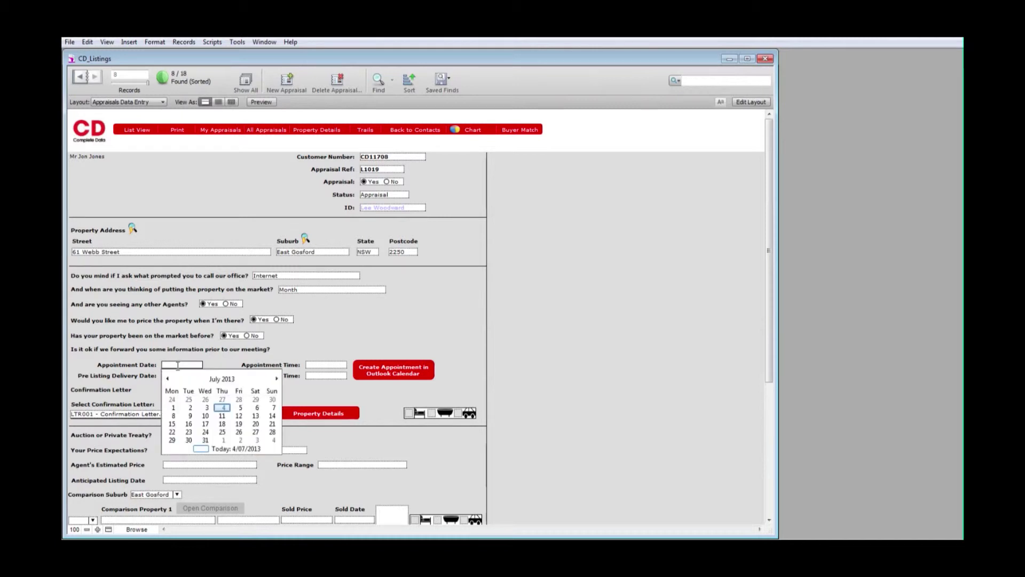
# - Set the appraisal appointment to 5/07/2013 at 5:00pm
pyautogui.click(241, 408)
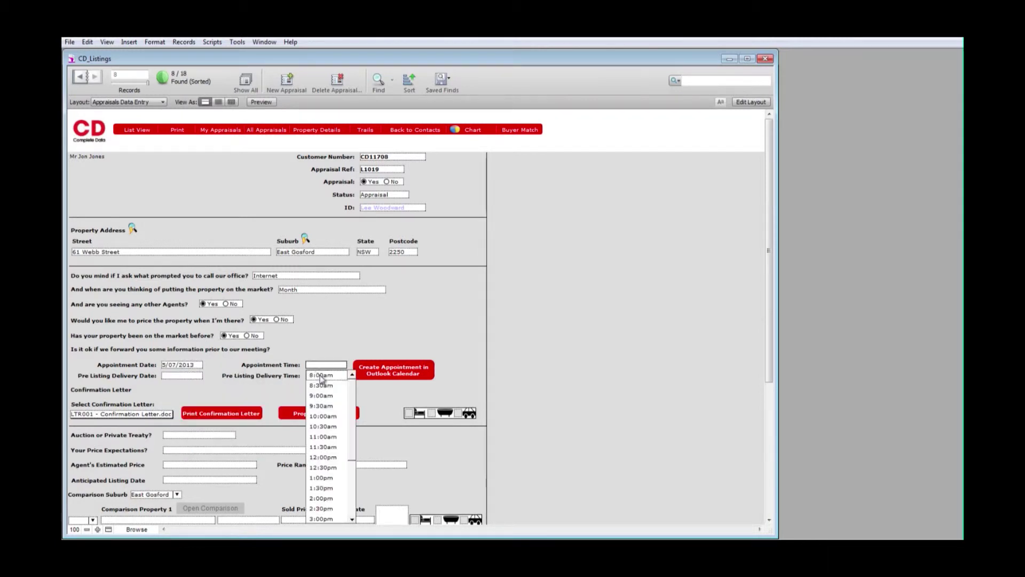
pyautogui.scroll(-4, 323, 505)
pyautogui.click(322, 458)
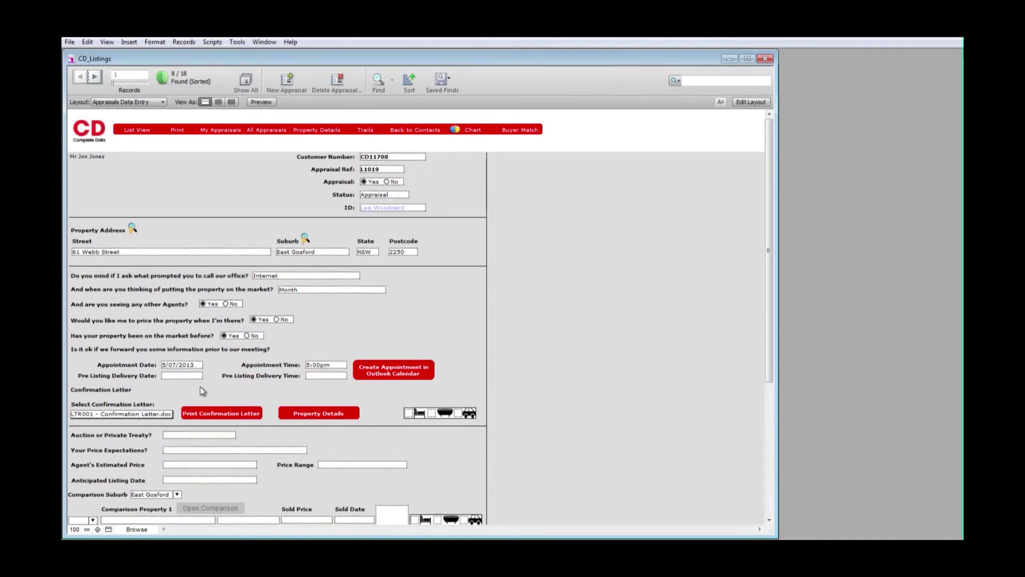
# - Schedule the pre-listing delivery for 4/07/2013 at 5:30pm with LTR001 as the letter
pyautogui.click(185, 376)
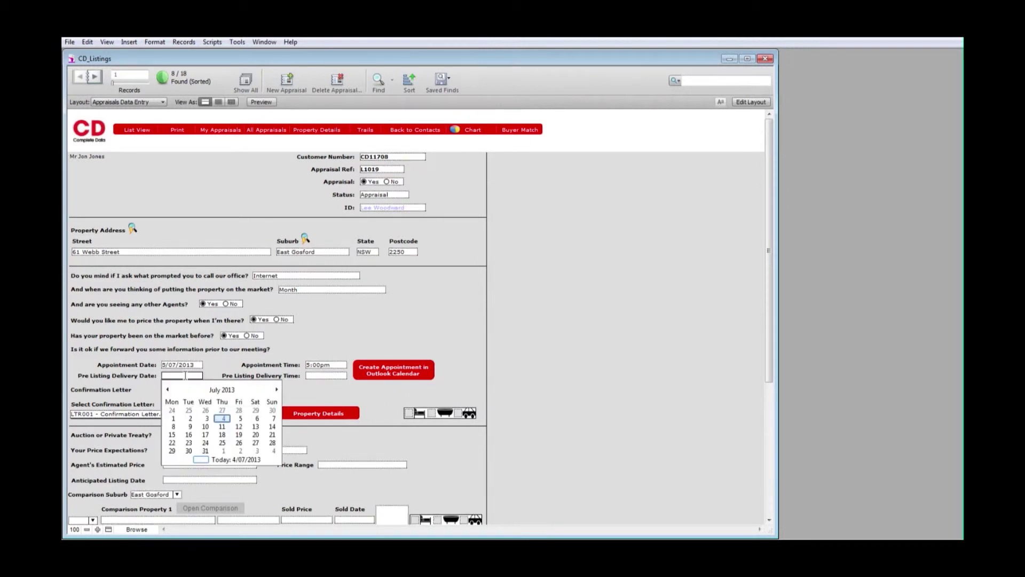
pyautogui.click(222, 419)
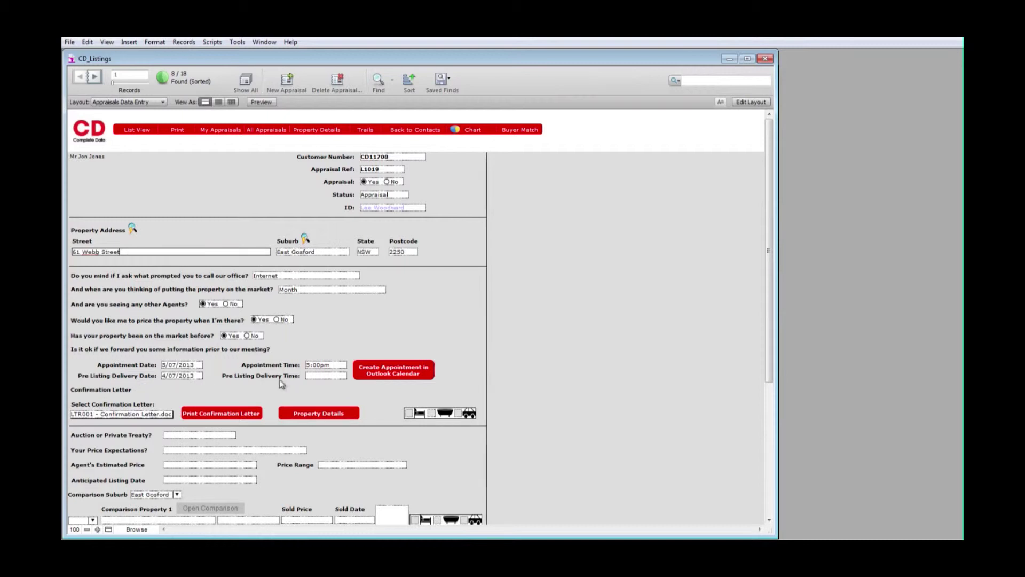
pyautogui.click(313, 377)
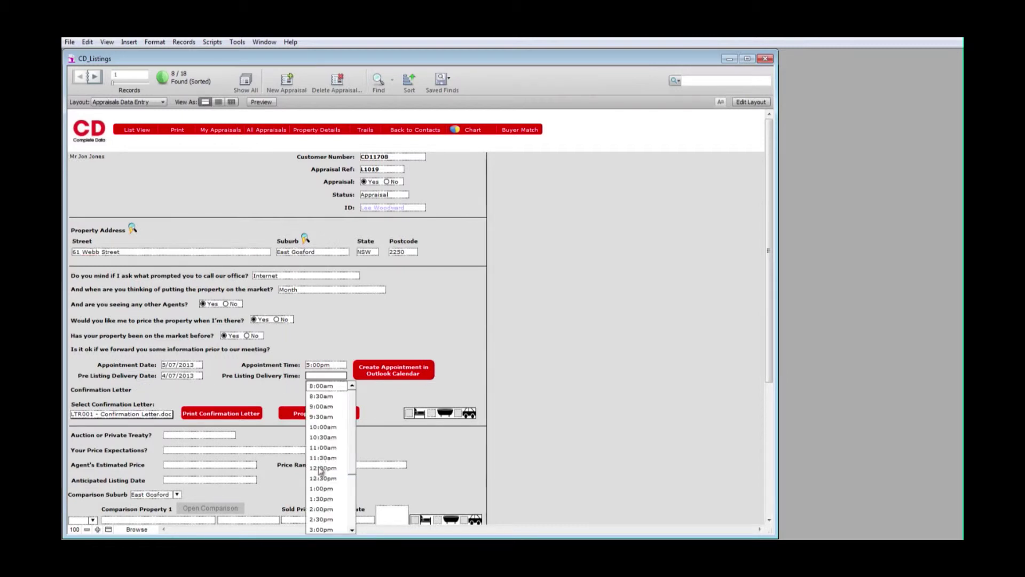
pyautogui.scroll(-3, 354, 525)
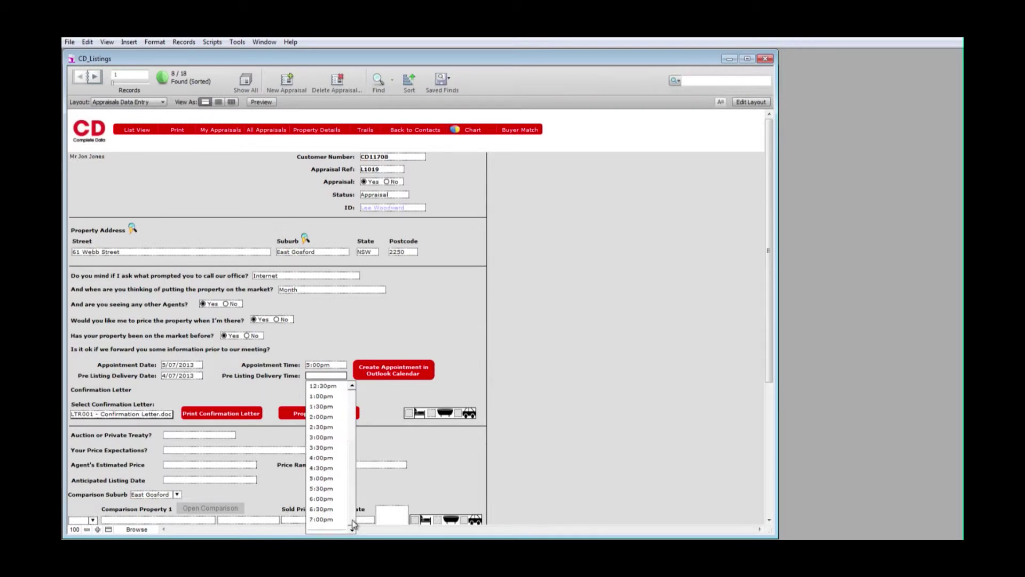
pyautogui.click(320, 491)
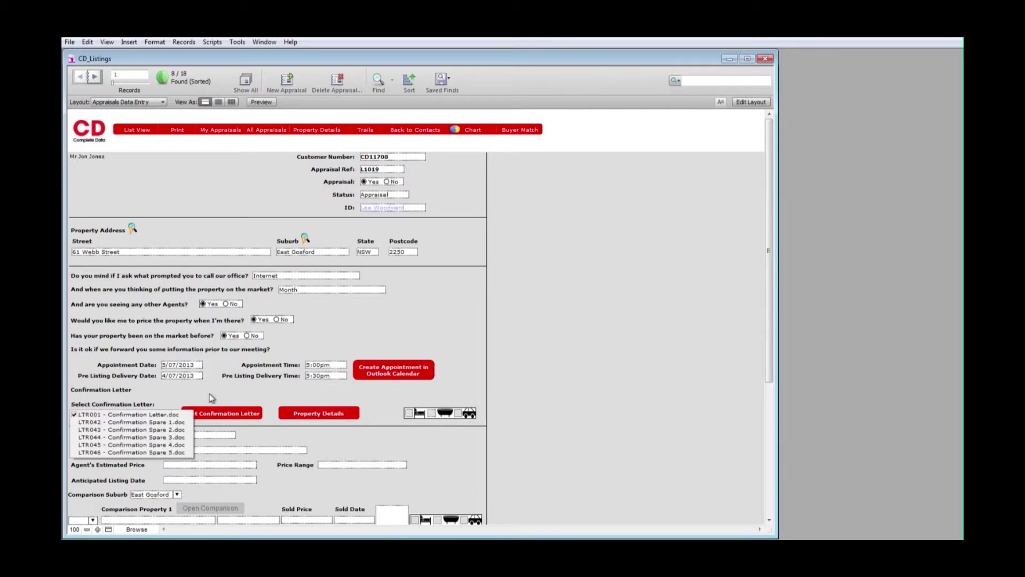
pyautogui.click(209, 395)
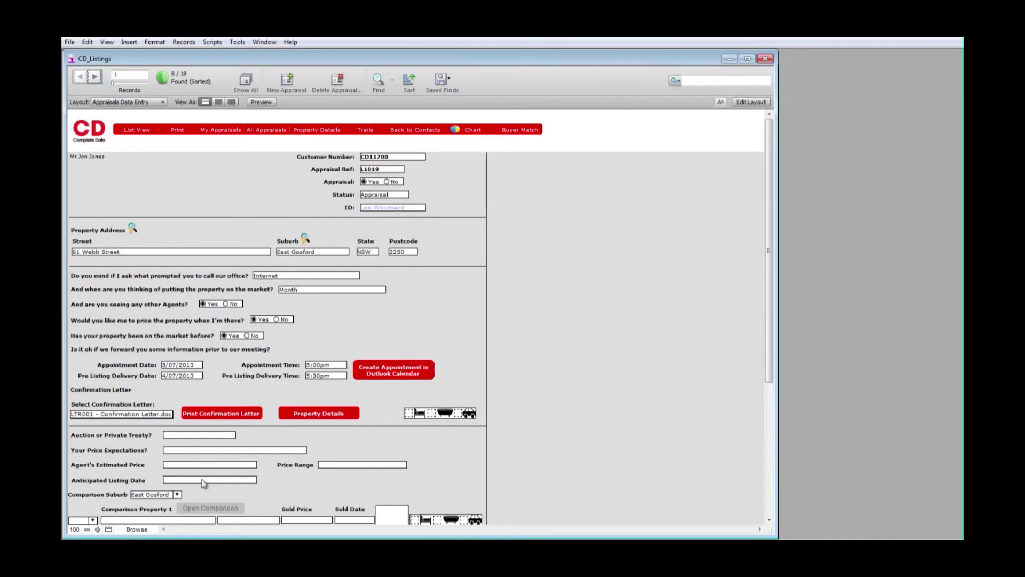
# - Mark the sale as Private Treaty with vendor expectations 455,000 and agent estimate 450000
pyautogui.click(176, 435)
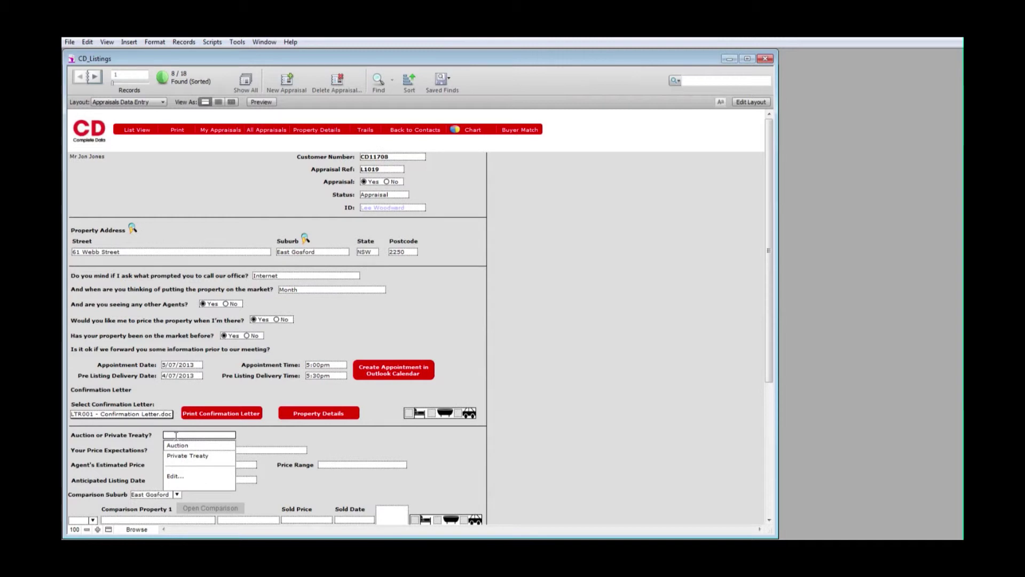
pyautogui.click(186, 455)
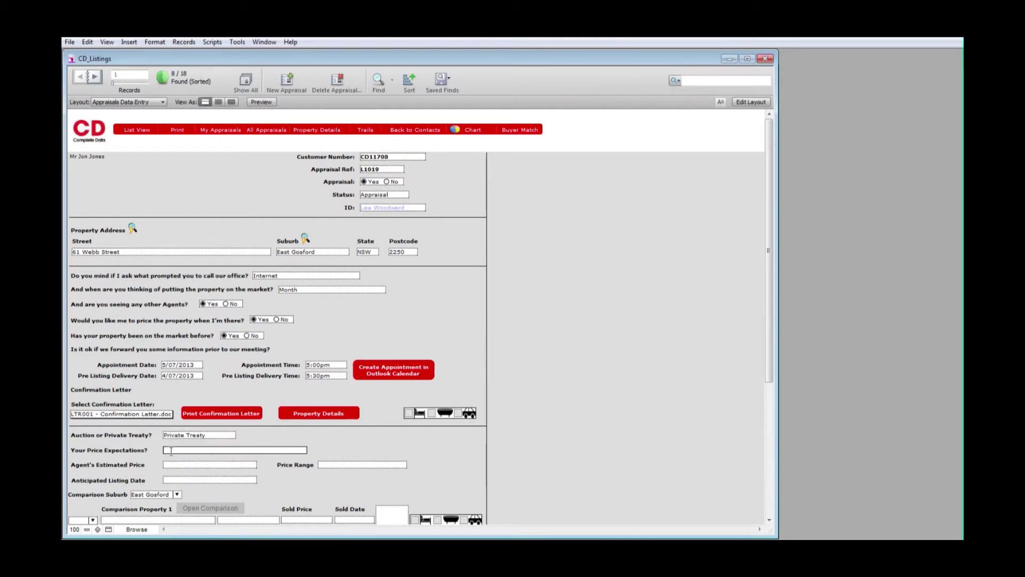
pyautogui.write('455,000')
pyautogui.click(170, 462)
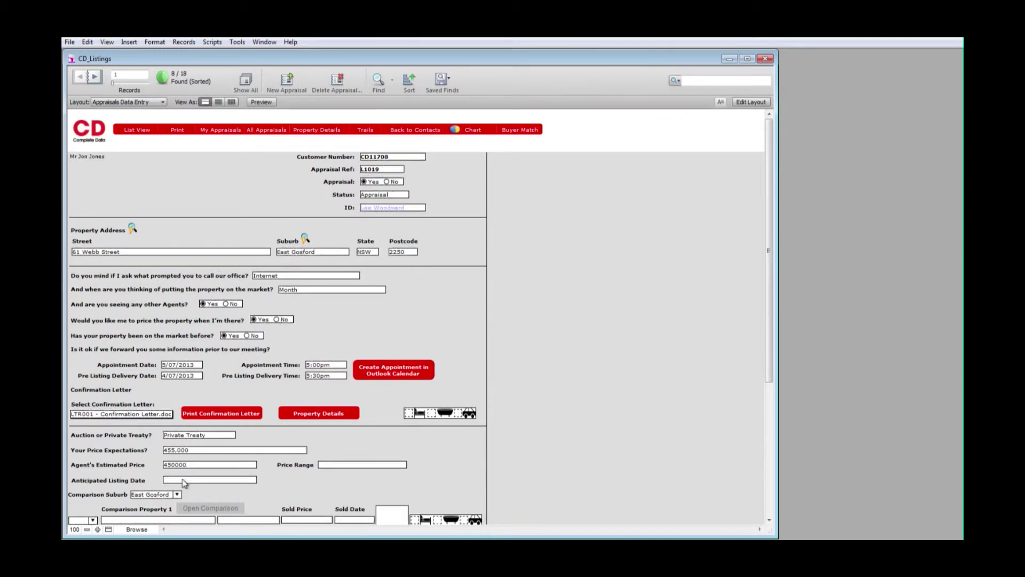
# - Set the anticipated listing date to 29/08/2013 and the price range to $400,000-$475,000
pyautogui.click(183, 479)
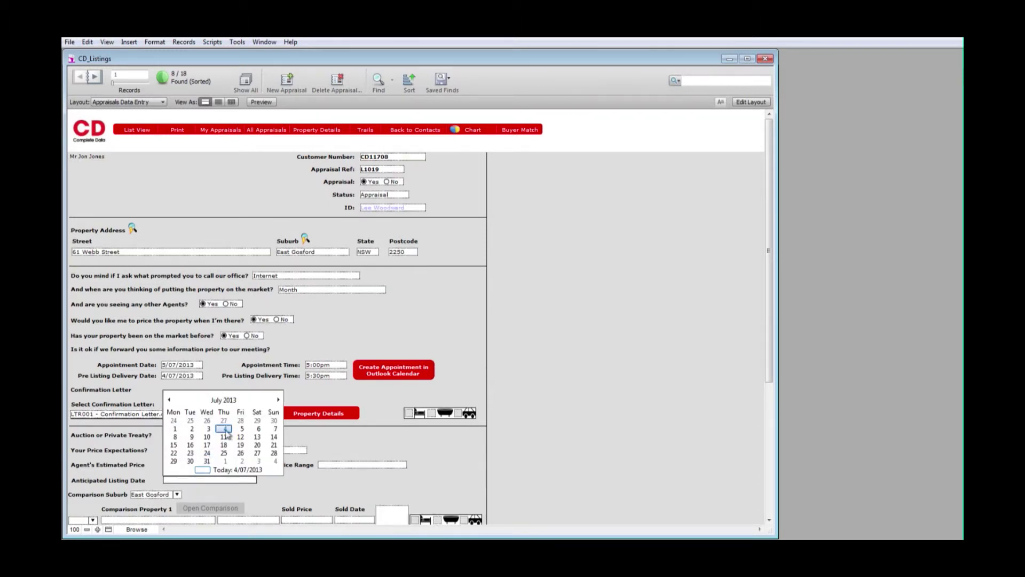
pyautogui.click(278, 400)
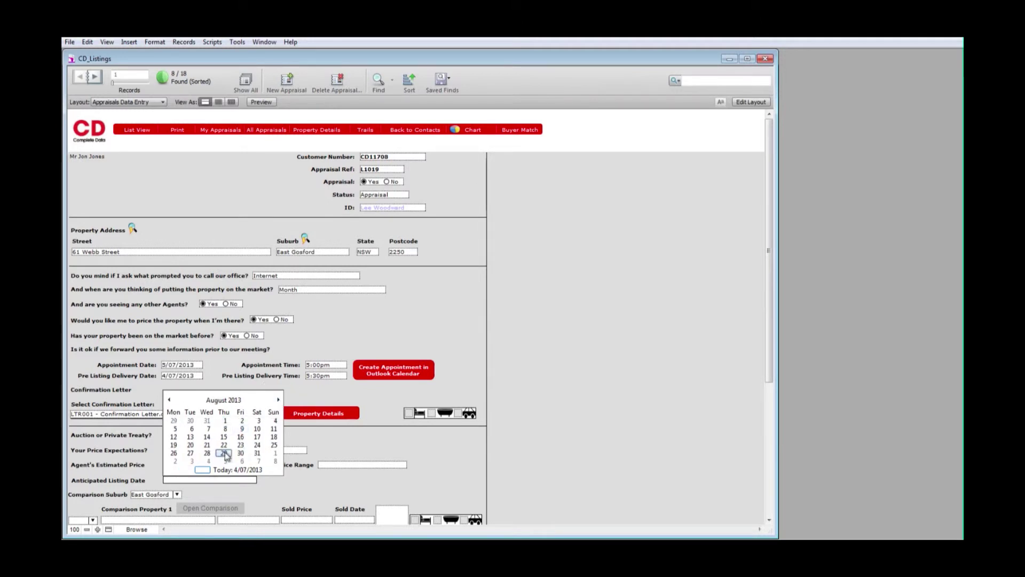
pyautogui.click(224, 453)
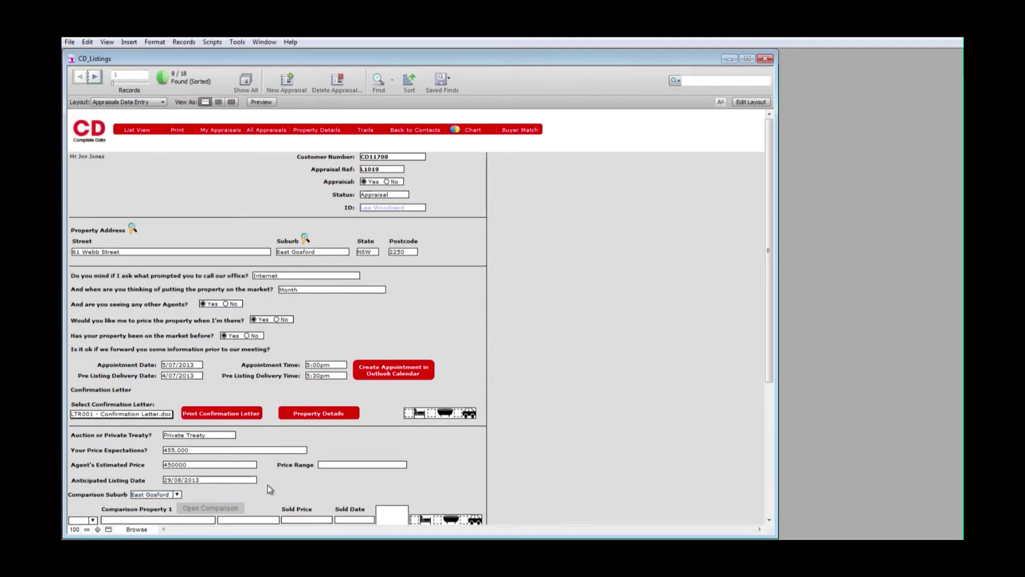
pyautogui.click(323, 465)
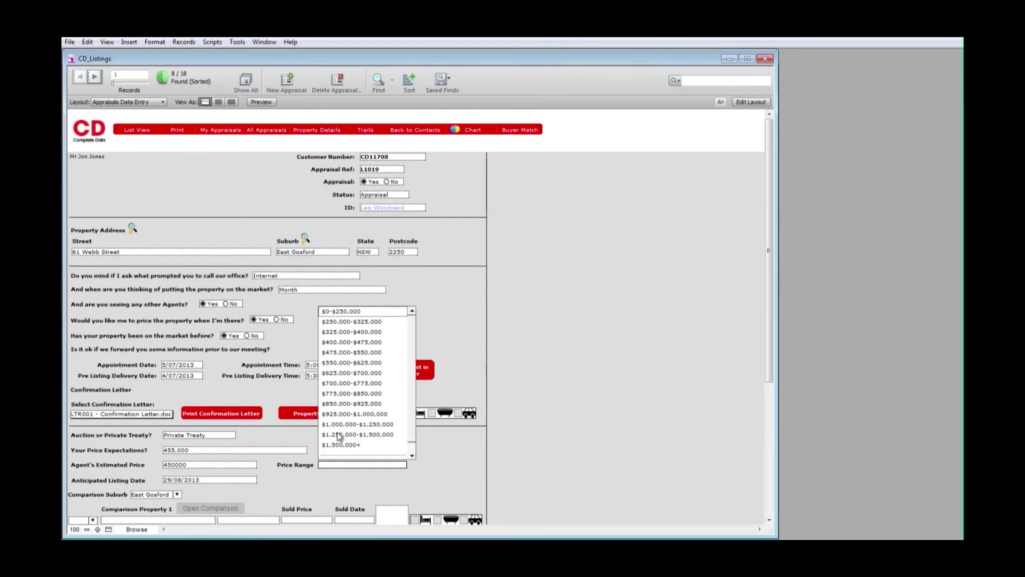
pyautogui.click(342, 342)
pyautogui.click(431, 478)
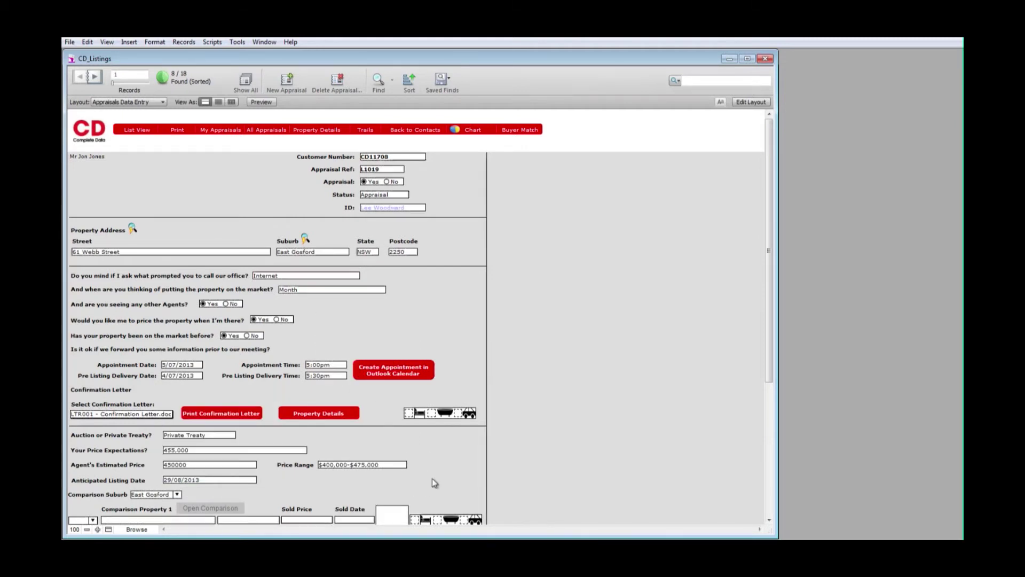
# - Change the comparison suburb to AVOCA
pyautogui.click(769, 520)
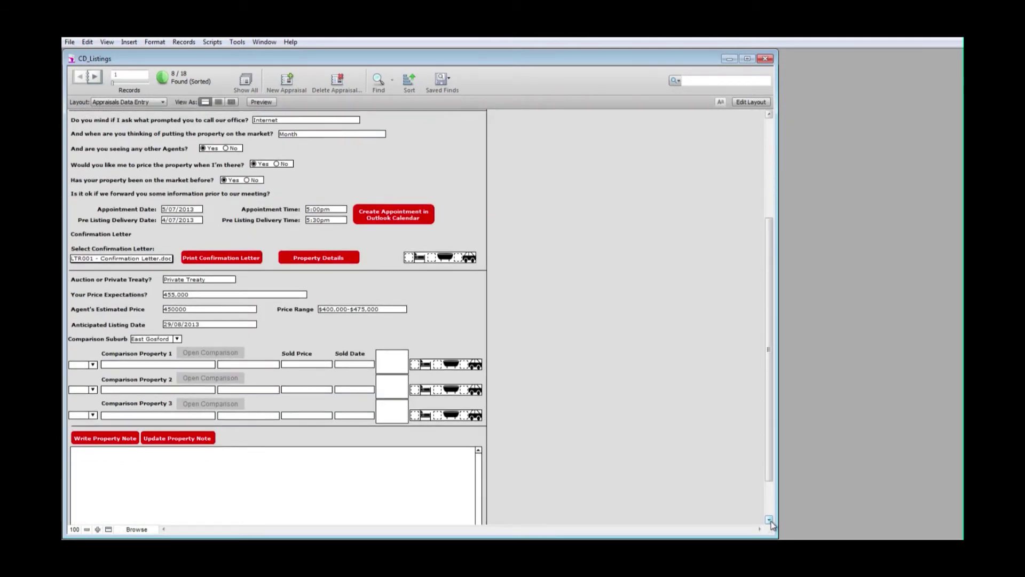
pyautogui.click(93, 339)
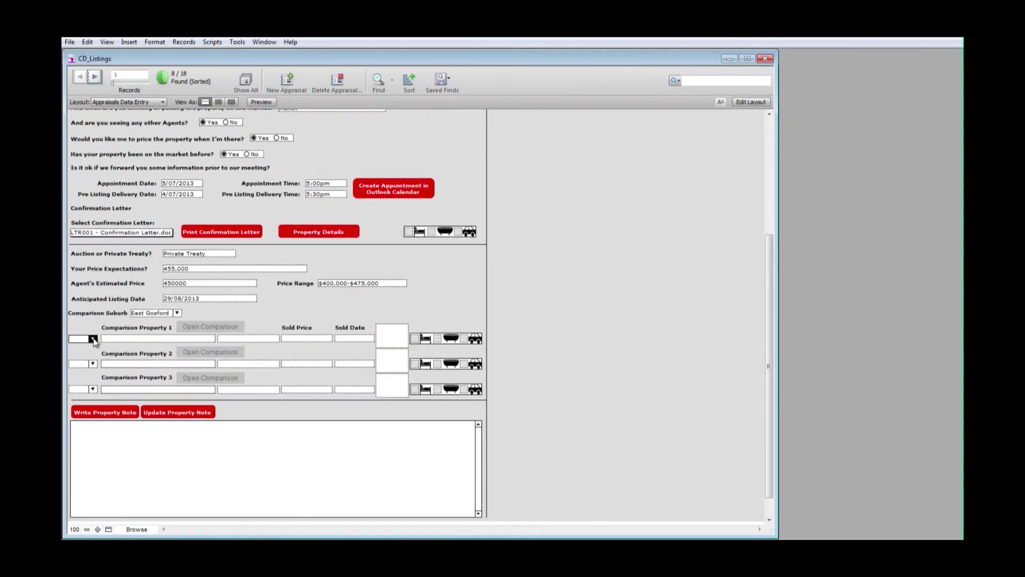
pyautogui.click(177, 314)
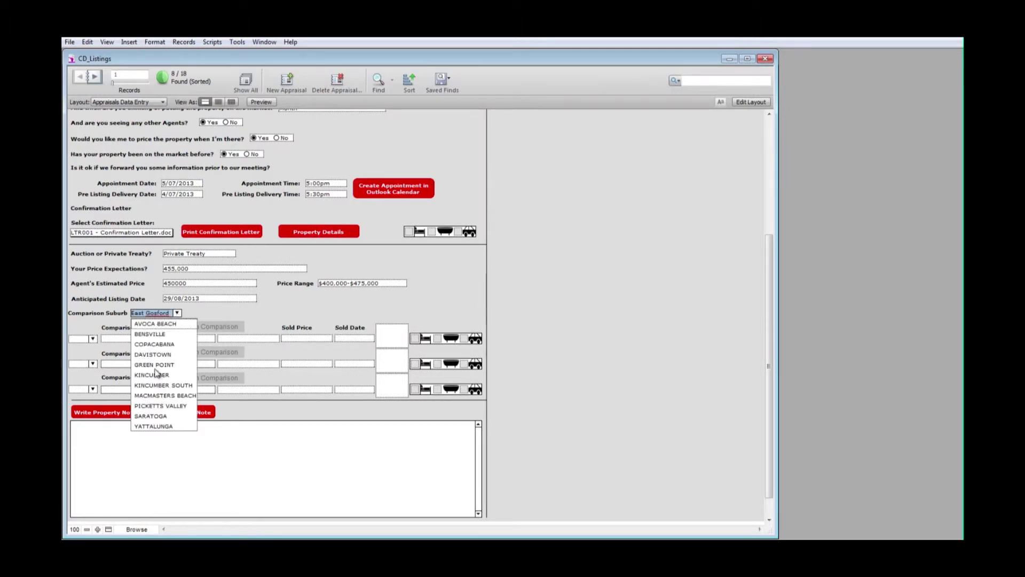
pyautogui.click(144, 325)
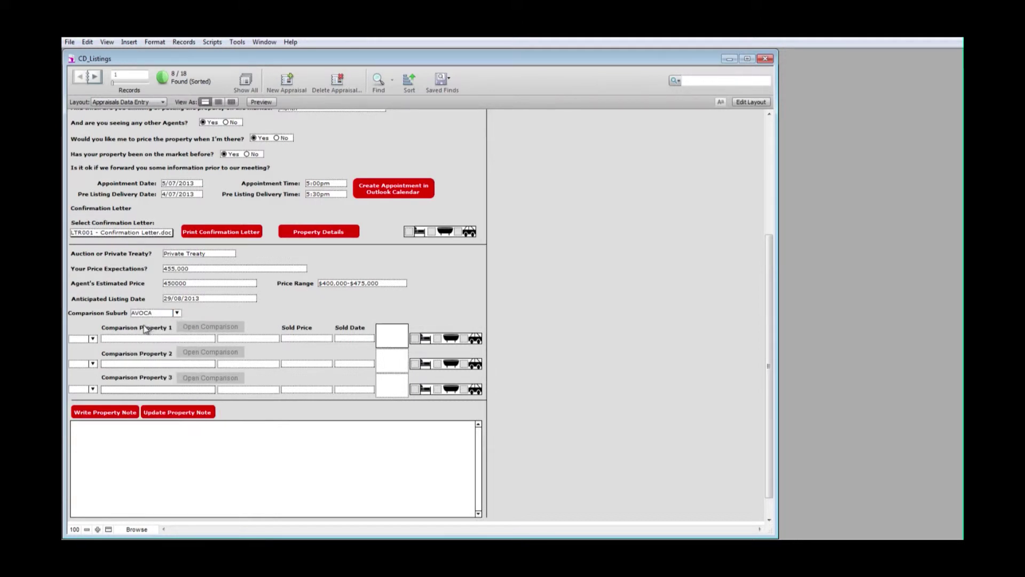
pyautogui.click(93, 339)
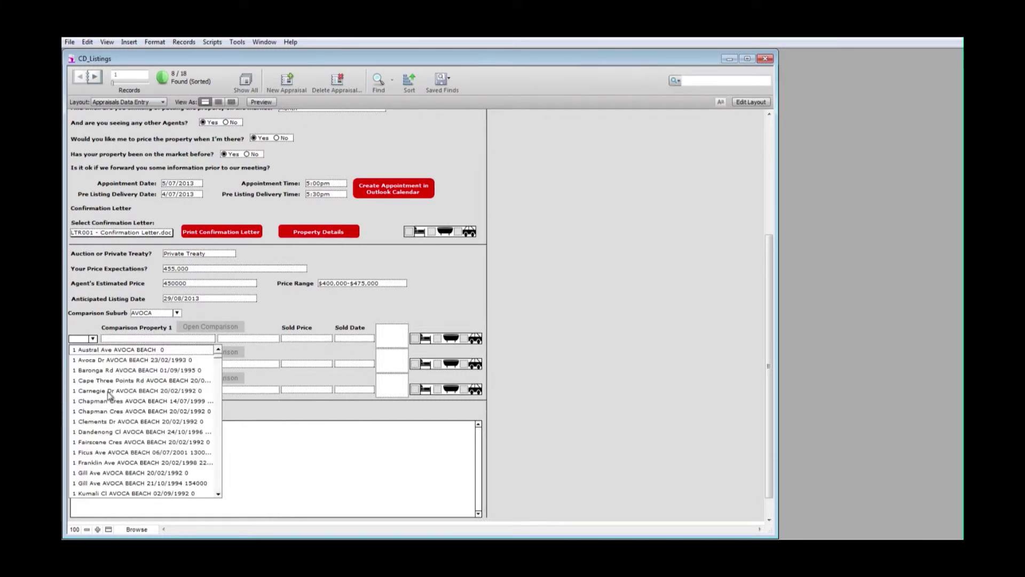
pyautogui.click(103, 432)
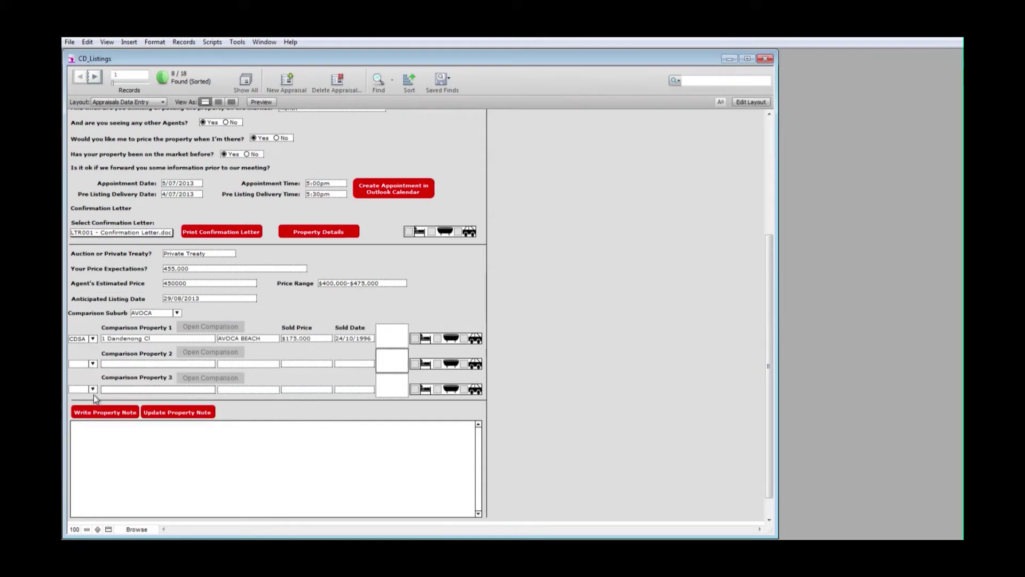
pyautogui.click(93, 364)
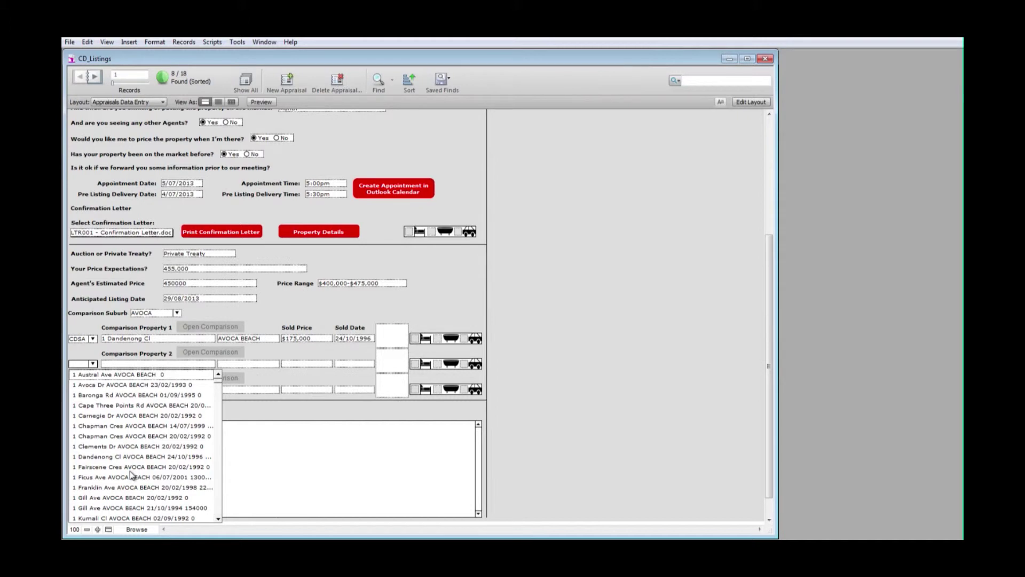
pyautogui.press('4')
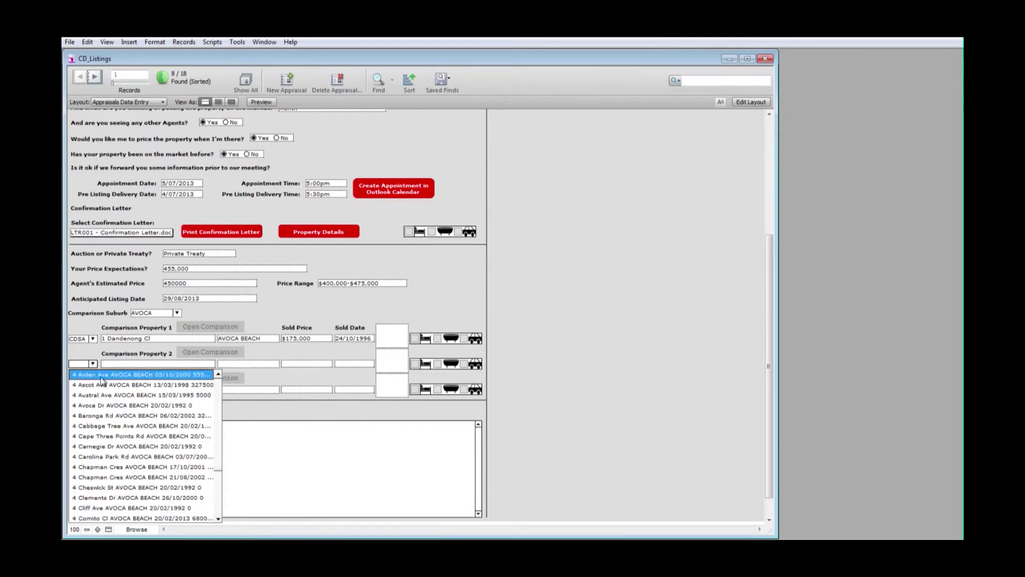
pyautogui.click(101, 377)
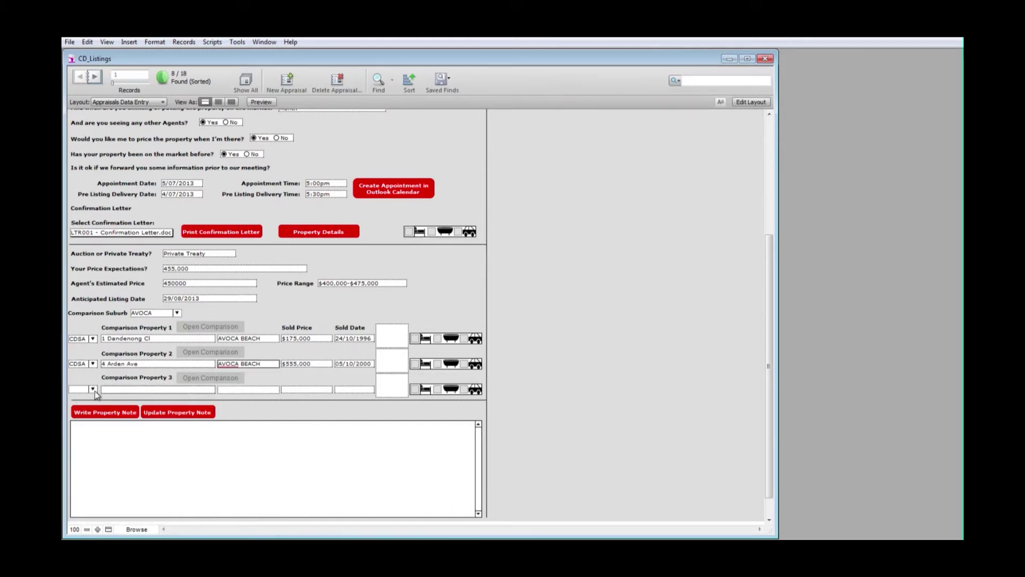
pyautogui.click(93, 390)
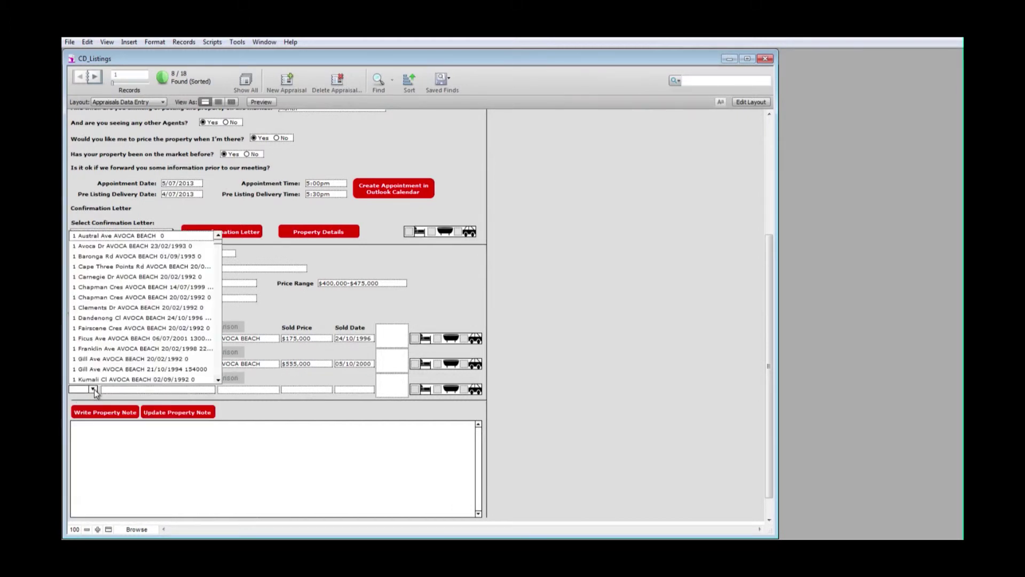
pyautogui.click(124, 380)
pyautogui.click(148, 393)
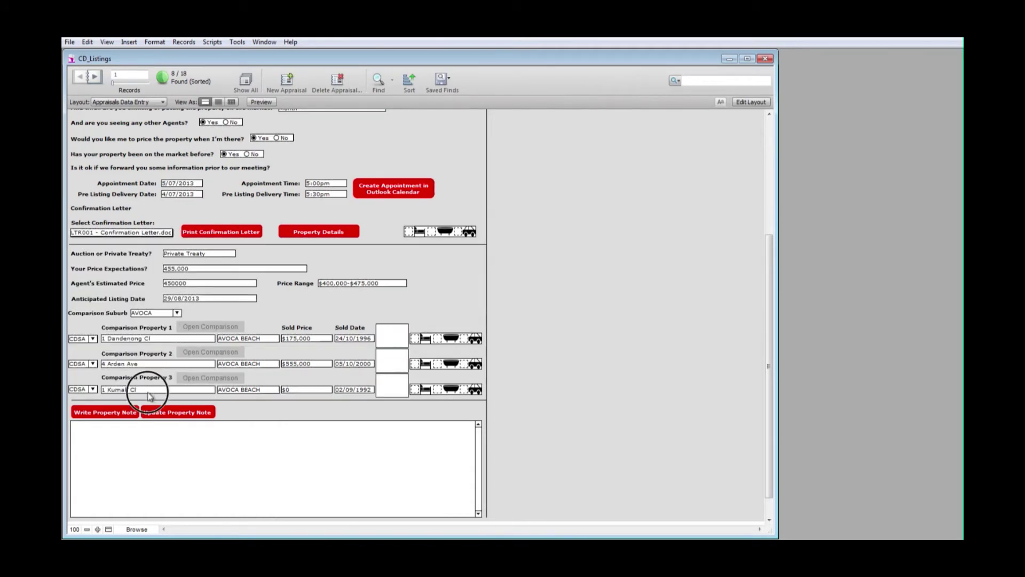
pyautogui.click(137, 389)
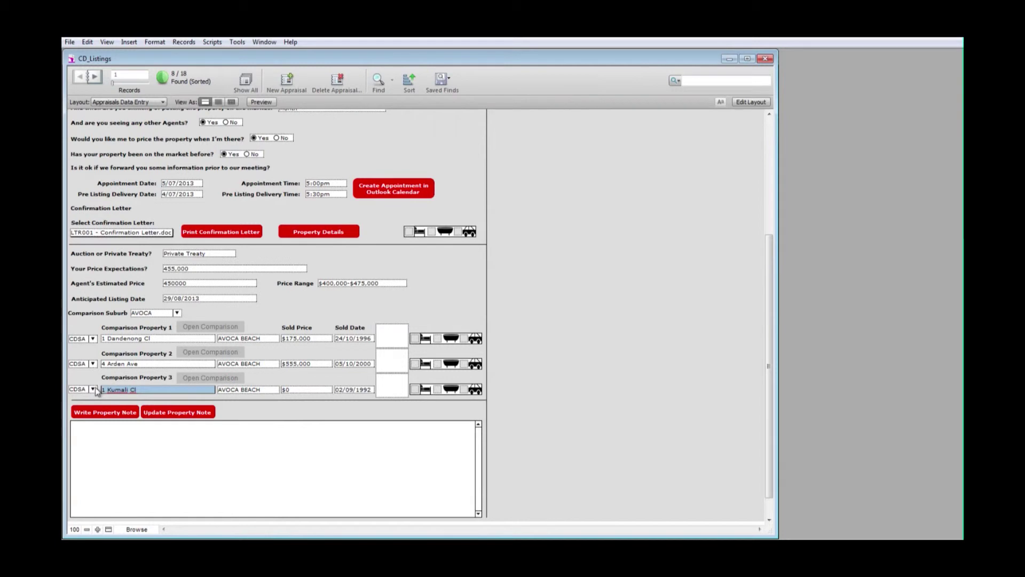
pyautogui.click(264, 410)
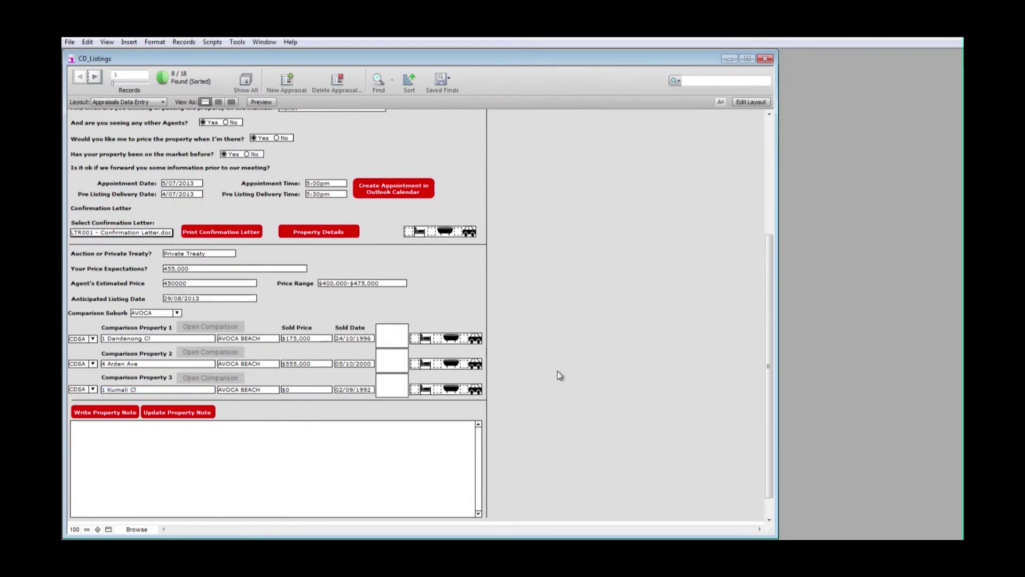
# - On Property Details, enter Age 1970 with 3 bedrooms, 1 bathroom and 1 garage
pyautogui.click(312, 234)
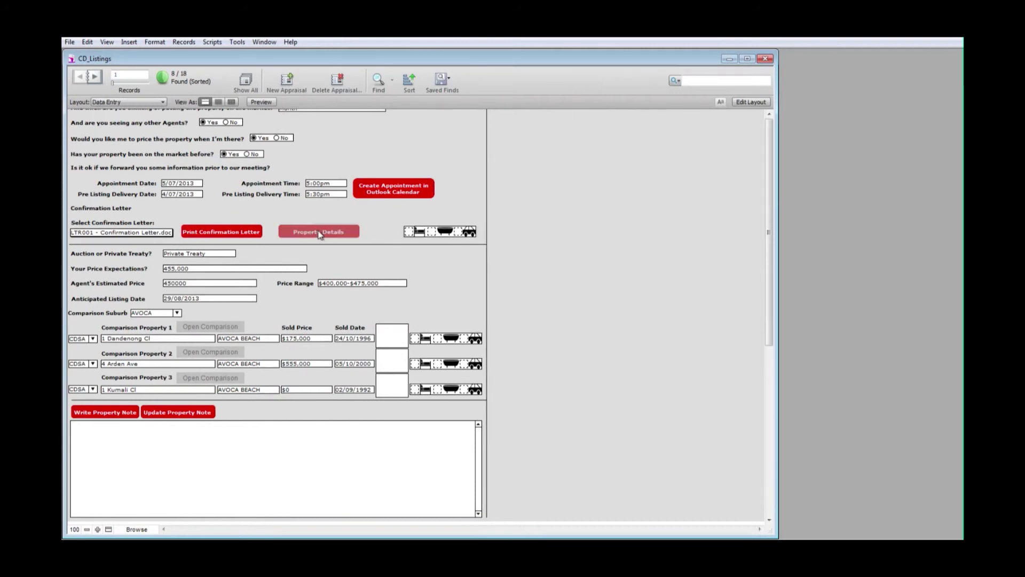
pyautogui.moveTo(769, 300); pyautogui.dragTo(769, 425)
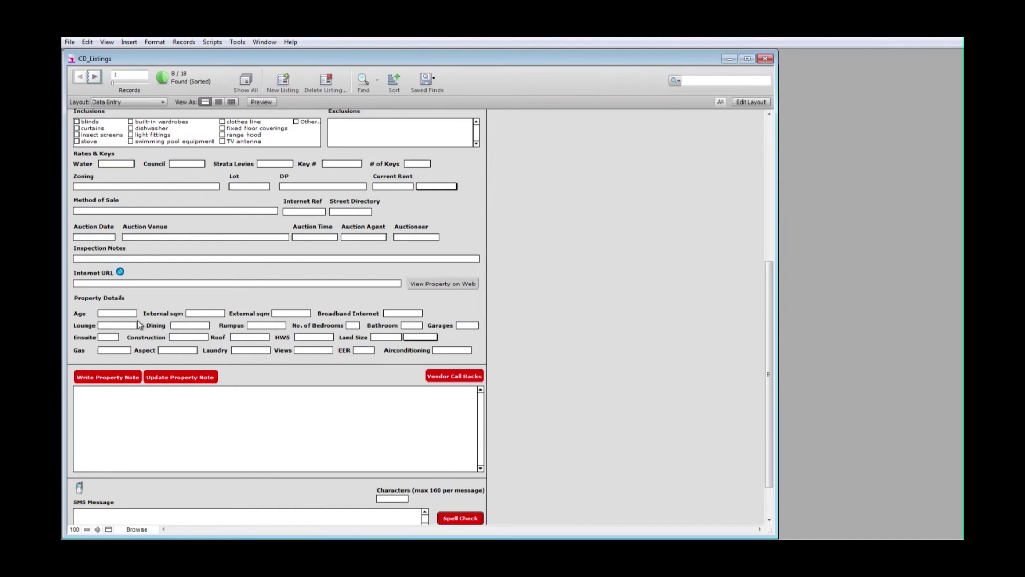
pyautogui.click(125, 314)
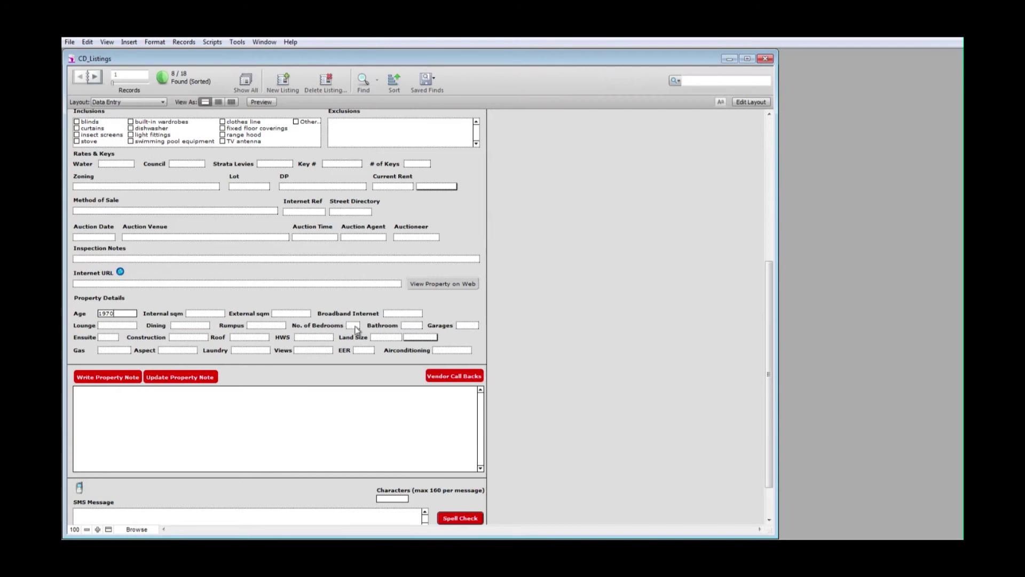
pyautogui.click(356, 326)
pyautogui.click(353, 367)
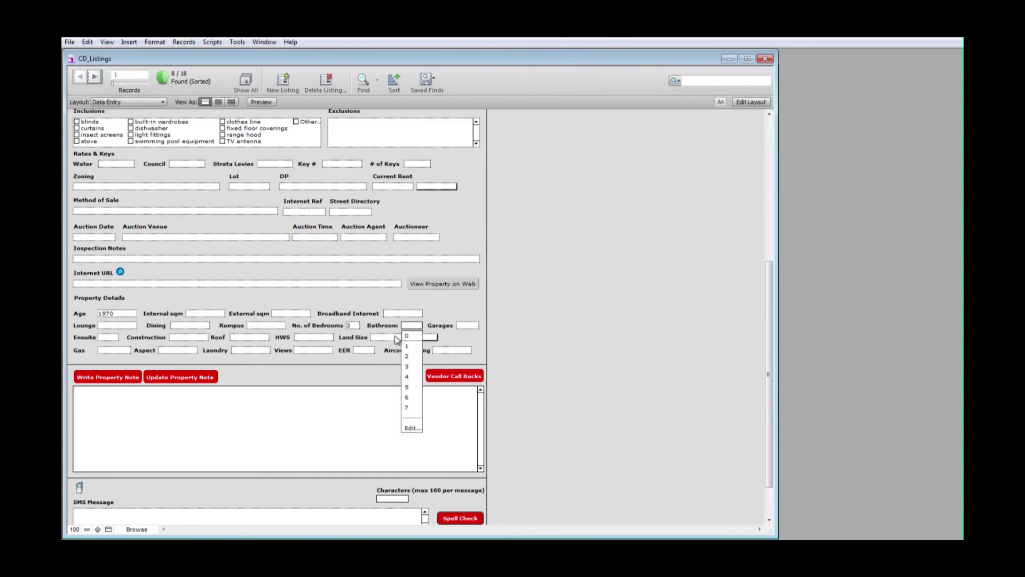
pyautogui.click(407, 346)
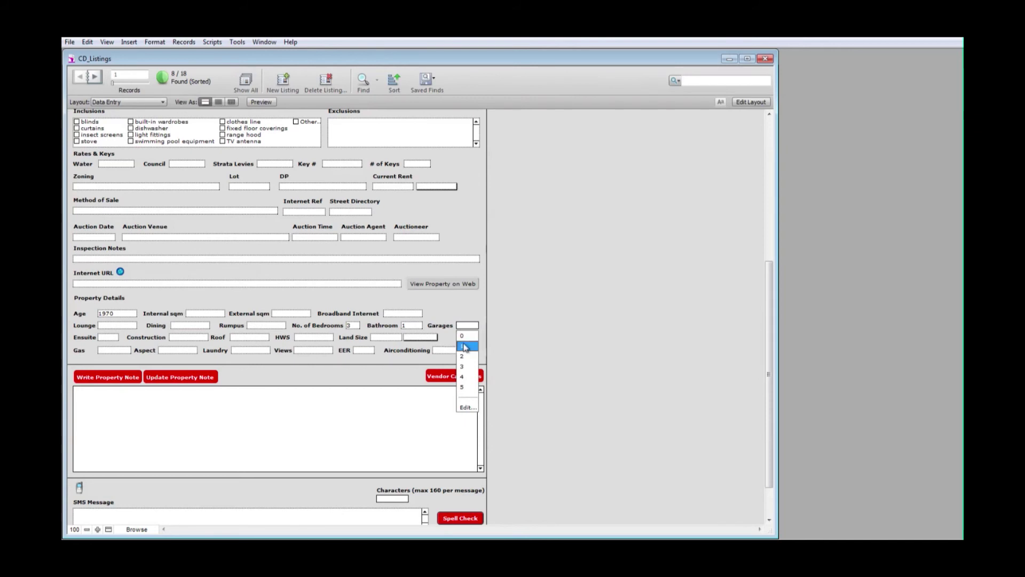
pyautogui.click(462, 346)
pyautogui.click(543, 311)
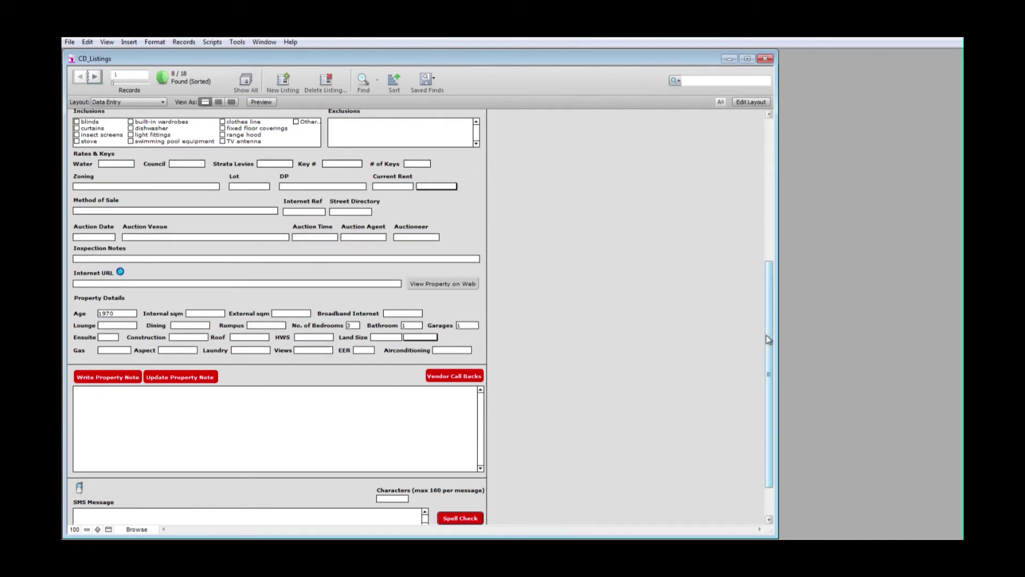
pyautogui.moveTo(770, 342); pyautogui.dragTo(760, 172)
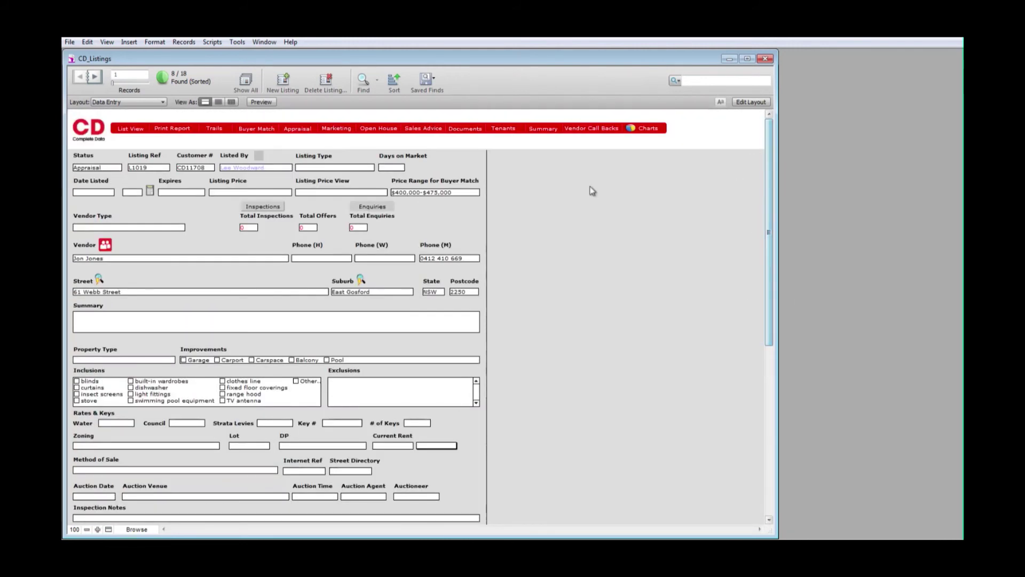
# - Apply the TC014 Follow Up Appraisal trail for the vendor starting 4 July 2013
pyautogui.click(215, 131)
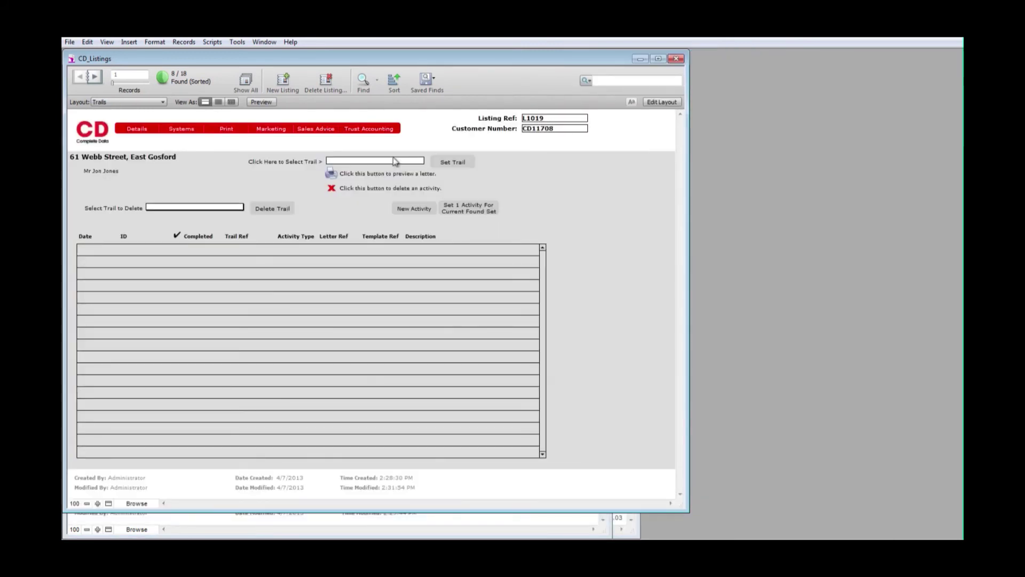
pyautogui.click(394, 160)
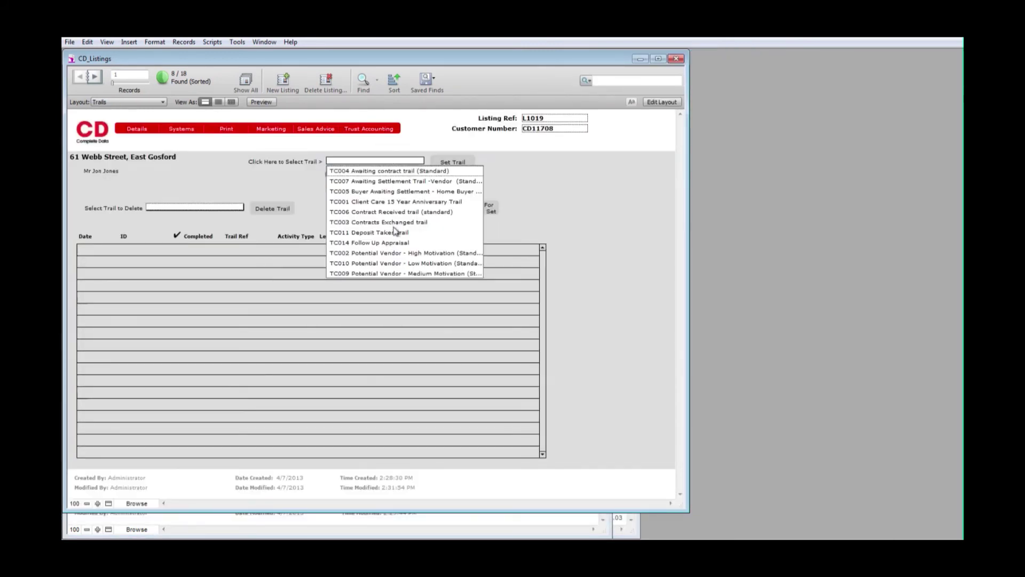
pyautogui.click(383, 243)
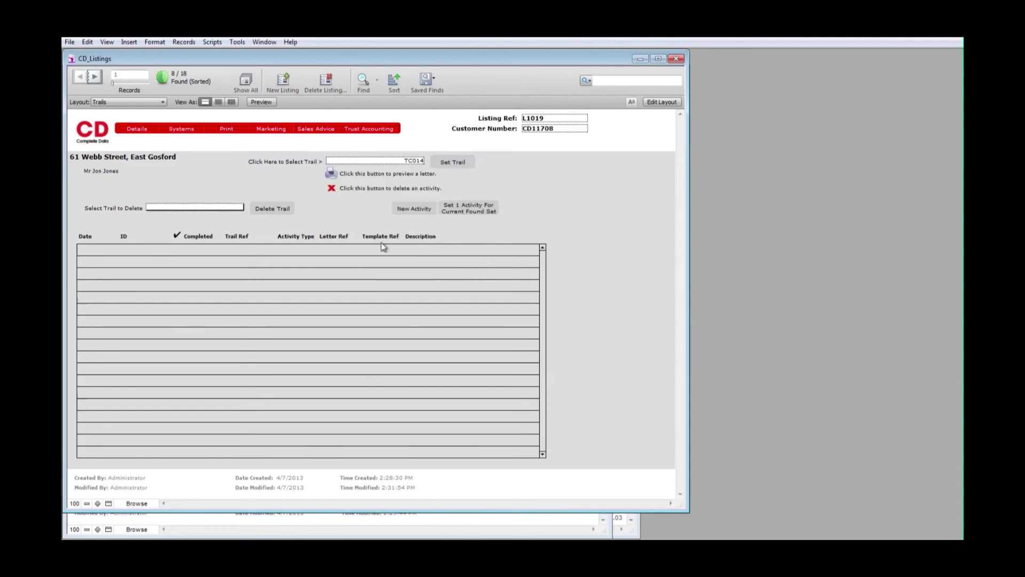
pyautogui.click(451, 164)
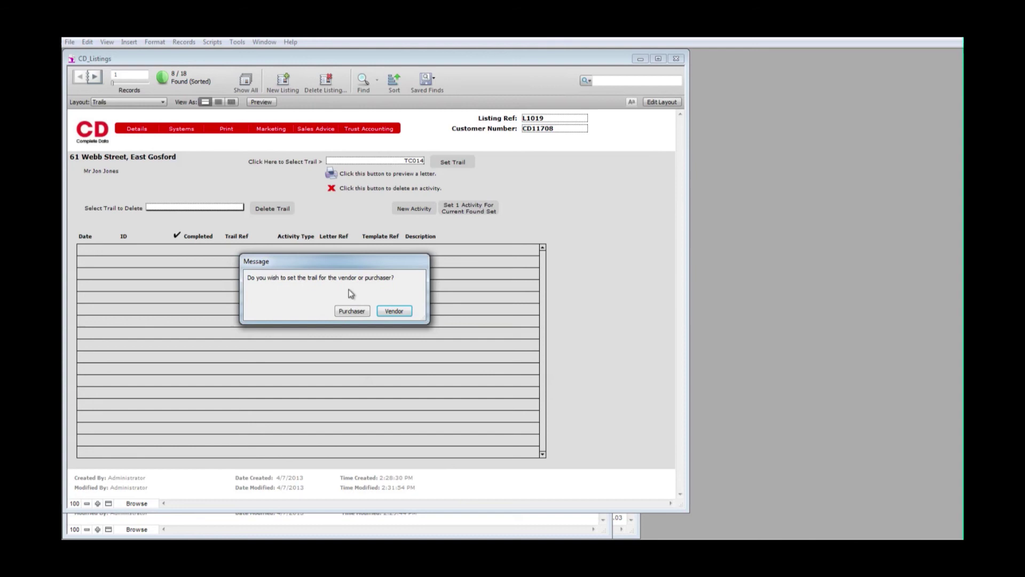
pyautogui.click(384, 312)
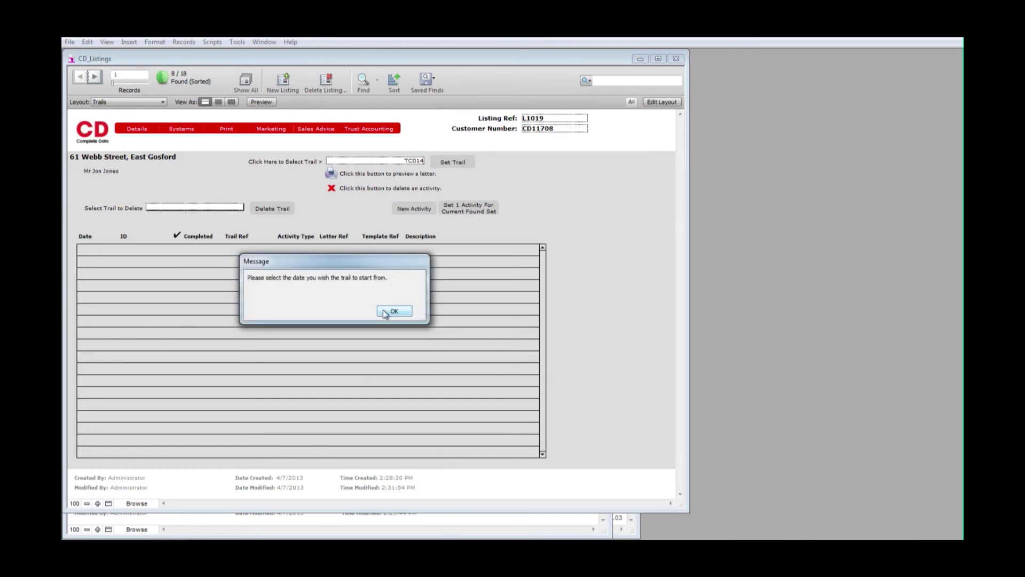
pyautogui.click(392, 311)
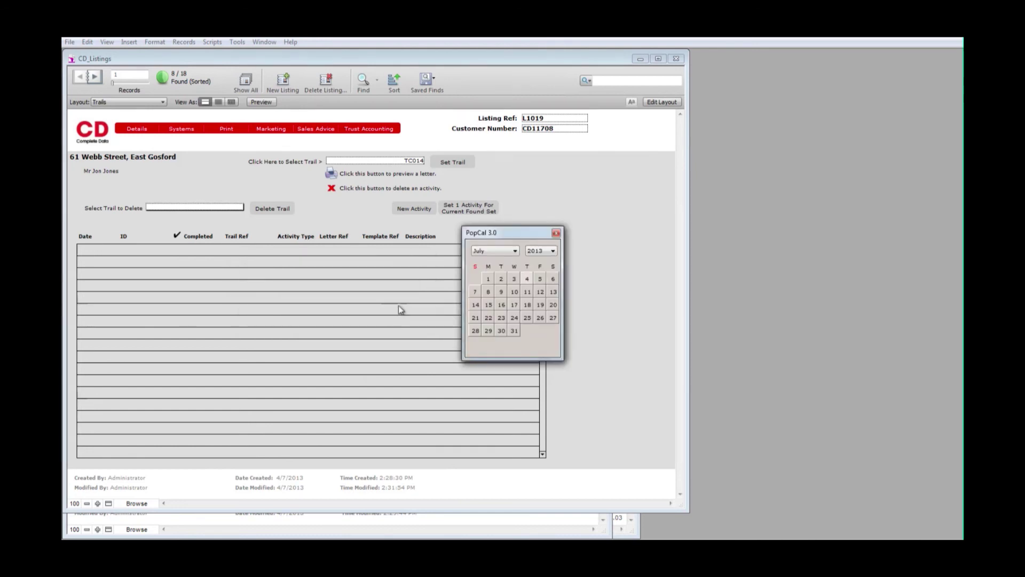
pyautogui.click(527, 279)
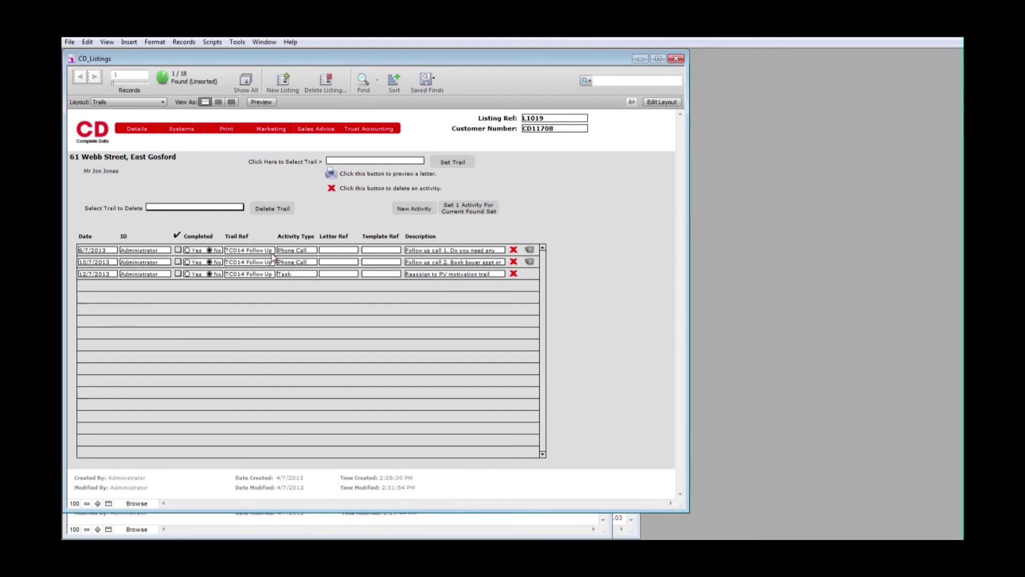
# - Review the first scheduled follow-up activity's description and commit the record
pyautogui.click(429, 250)
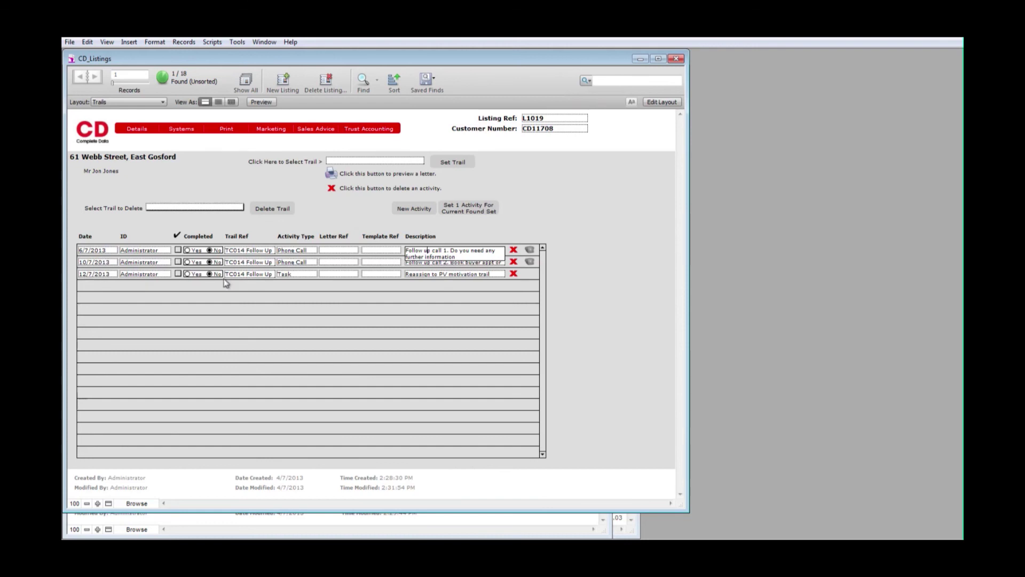
pyautogui.click(477, 224)
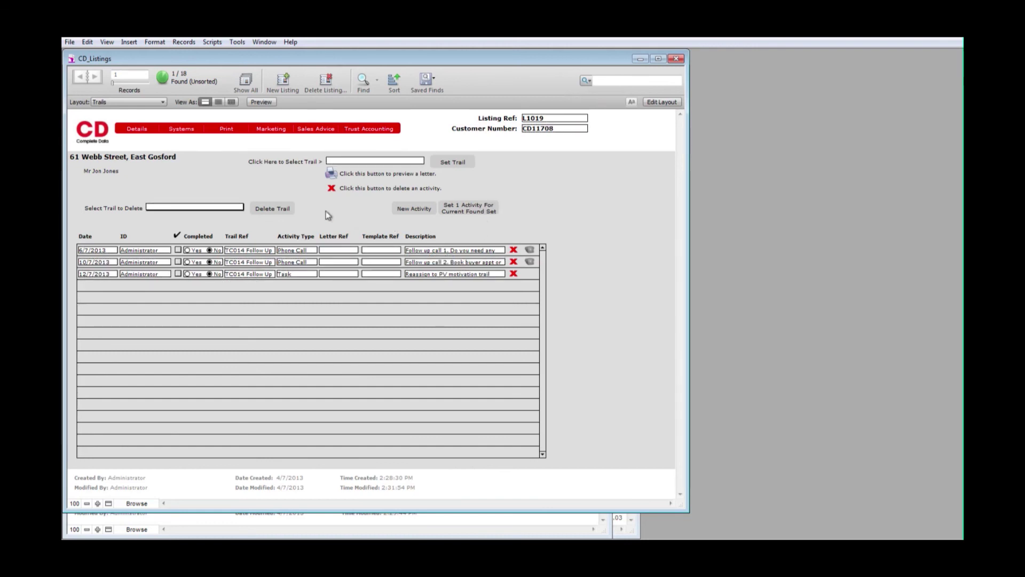
pyautogui.click(229, 177)
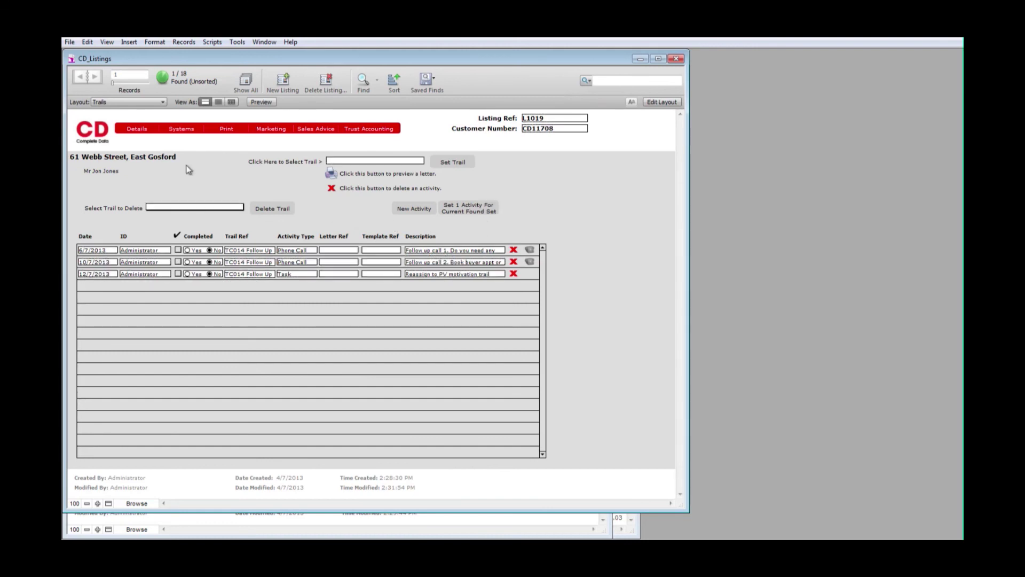